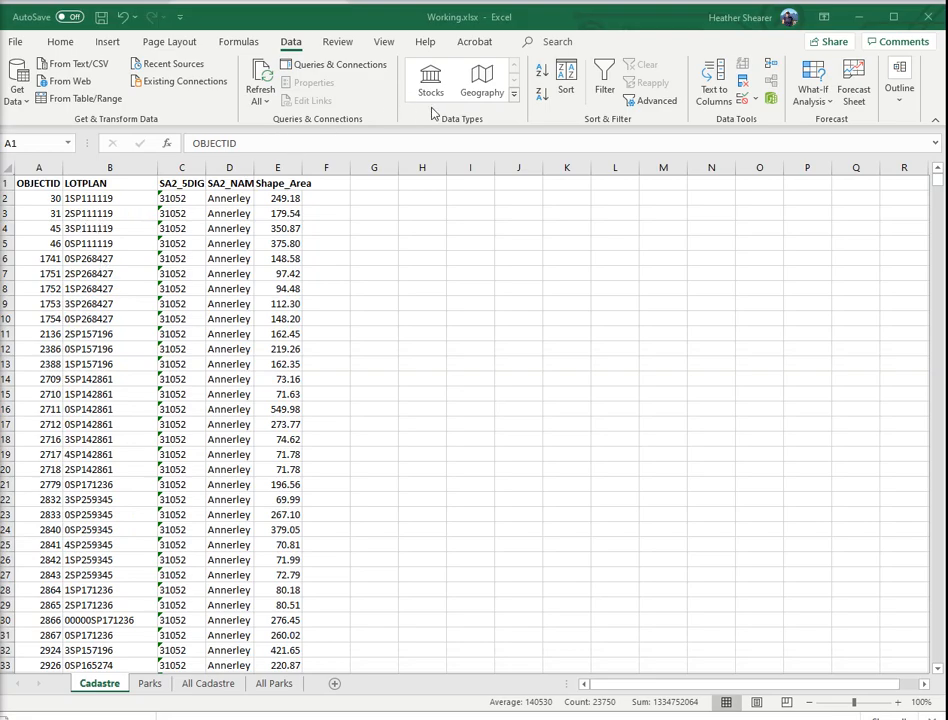
Remove duplicate records from the Cadastre data, comparing only the LOTPLAN column and treating the first row as headers.
left_click(562, 44)
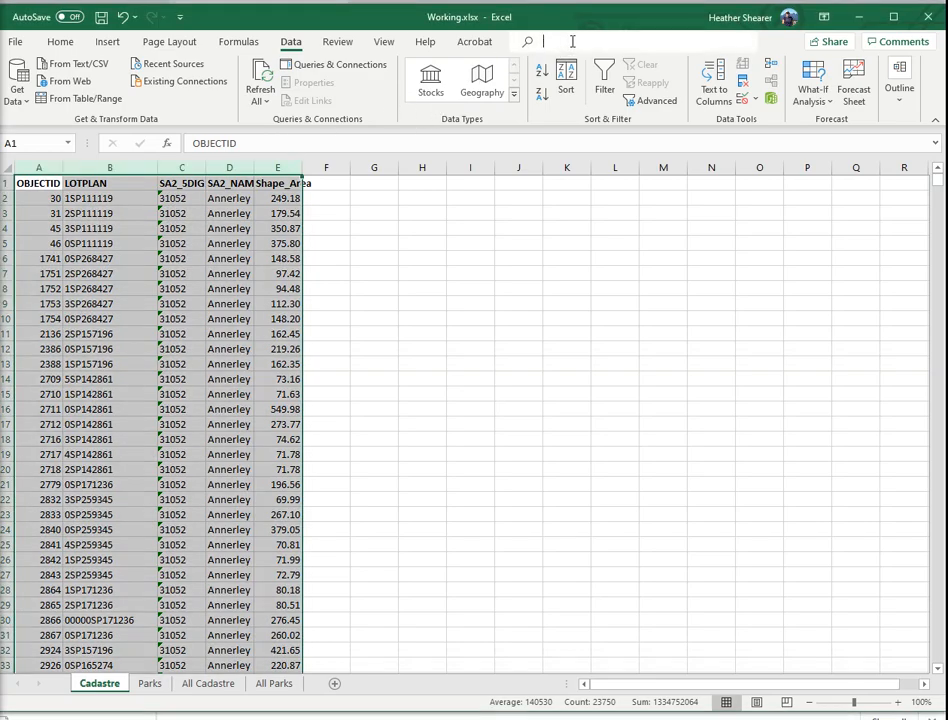
type("find dup")
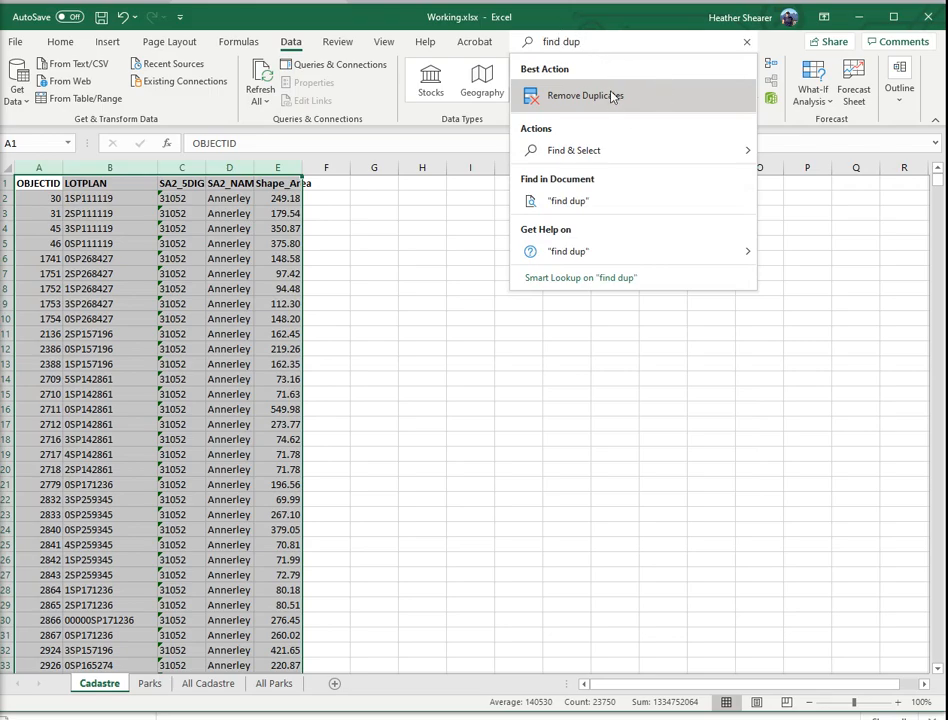
left_click(555, 95)
left_click(318, 330)
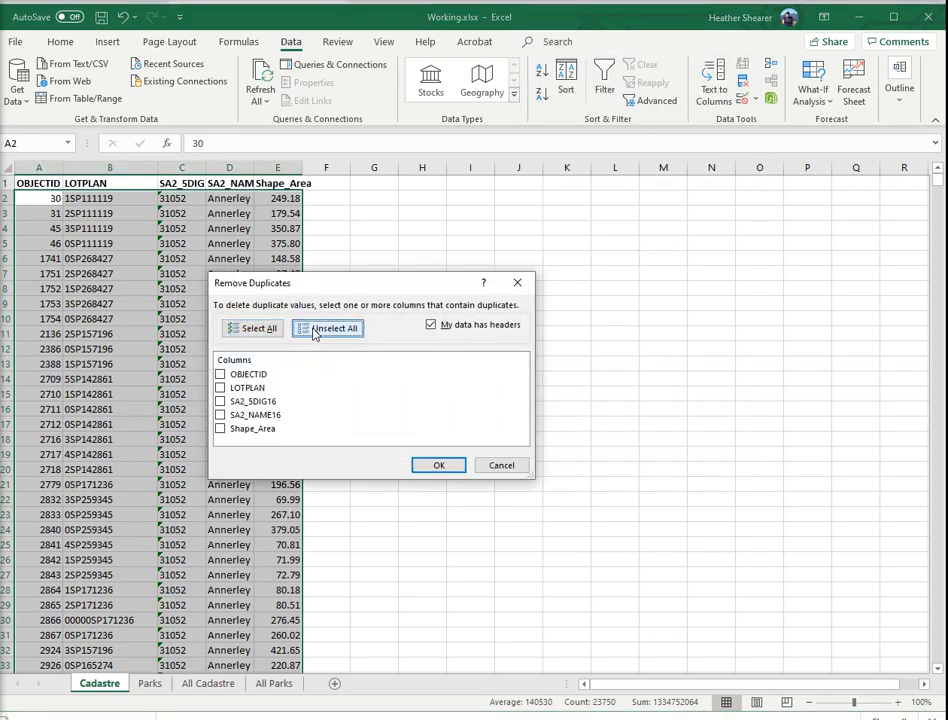
left_click_drag(339, 278, 505, 276)
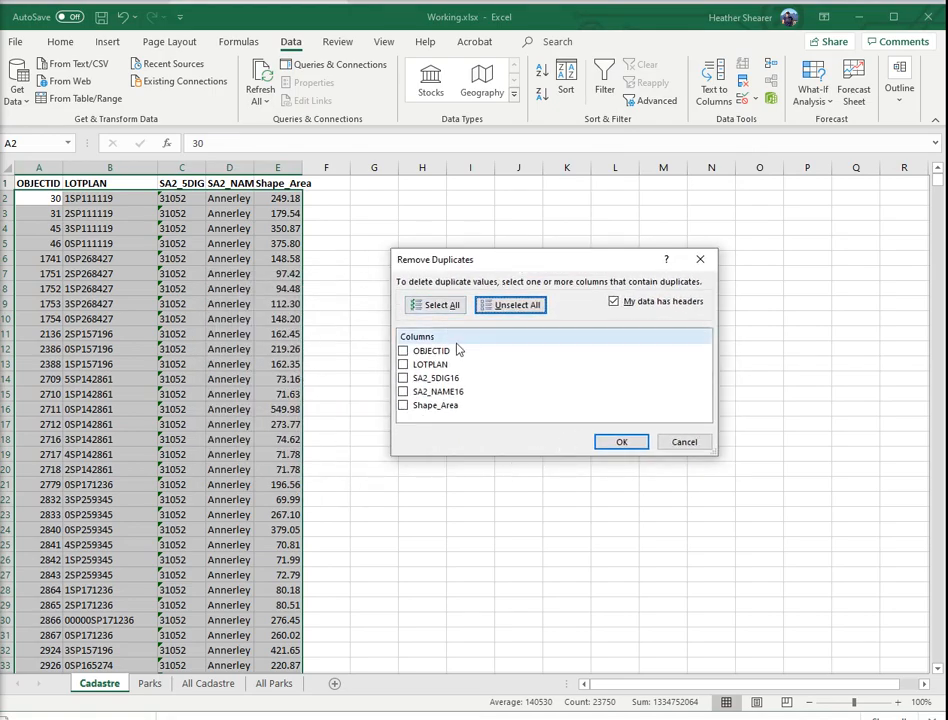
left_click(404, 365)
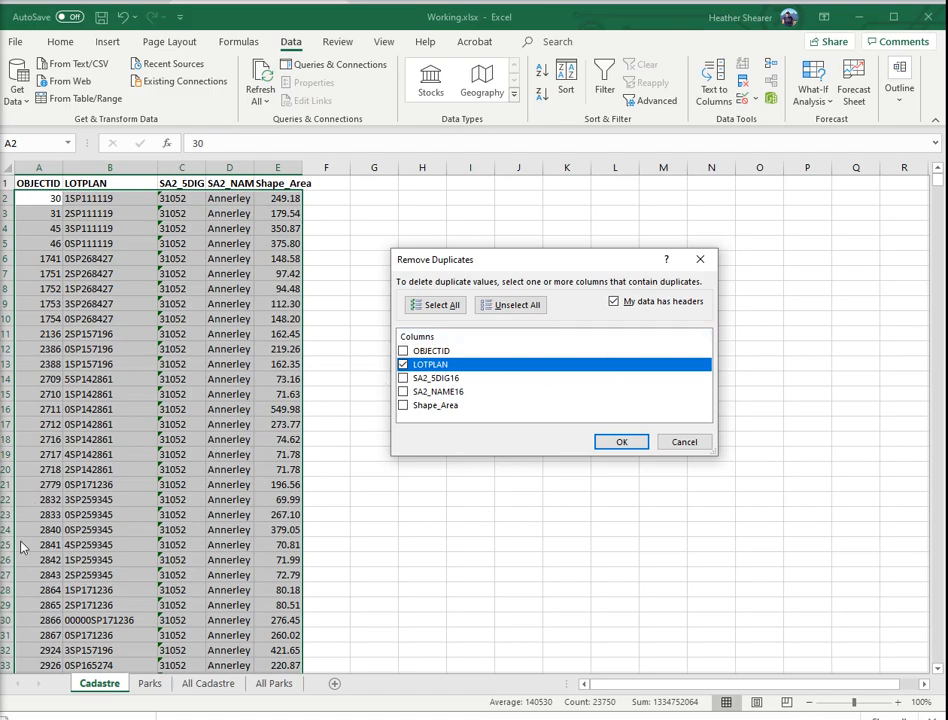
left_click(621, 442)
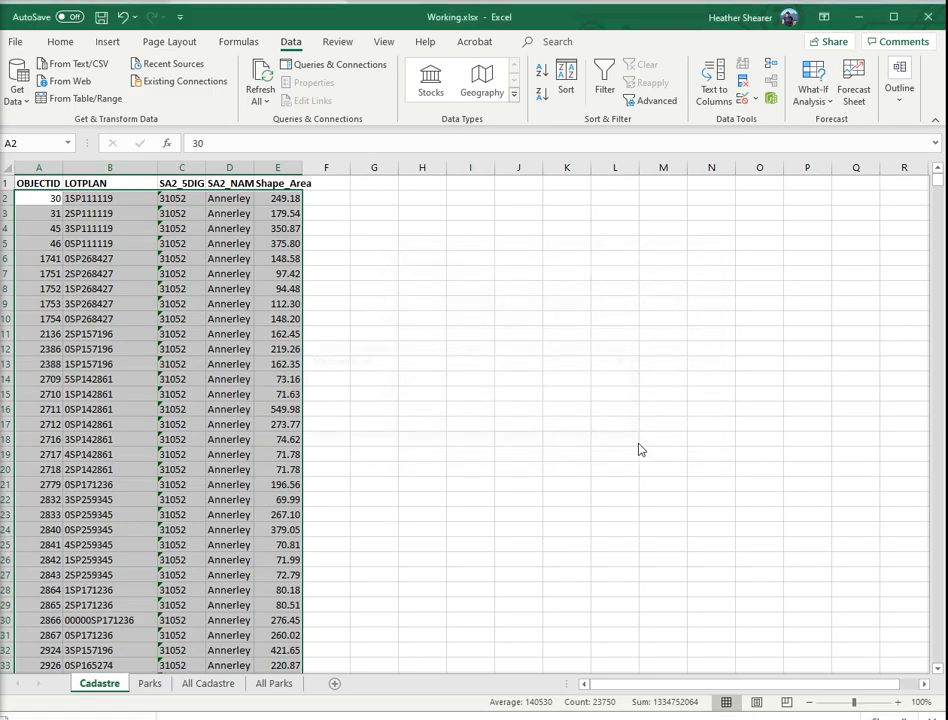
left_click(472, 421)
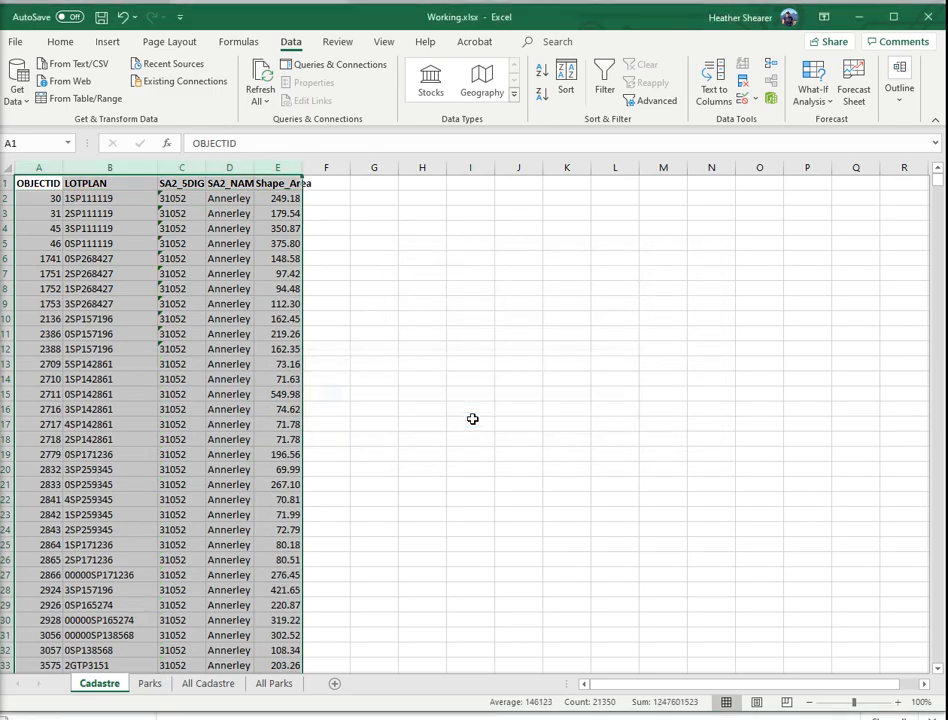
Sum the Cadastre sheet's Shape_Area column in cell E4271, directly below the last record, with the range E2:E4270.
scroll(129, 461, "down", 6)
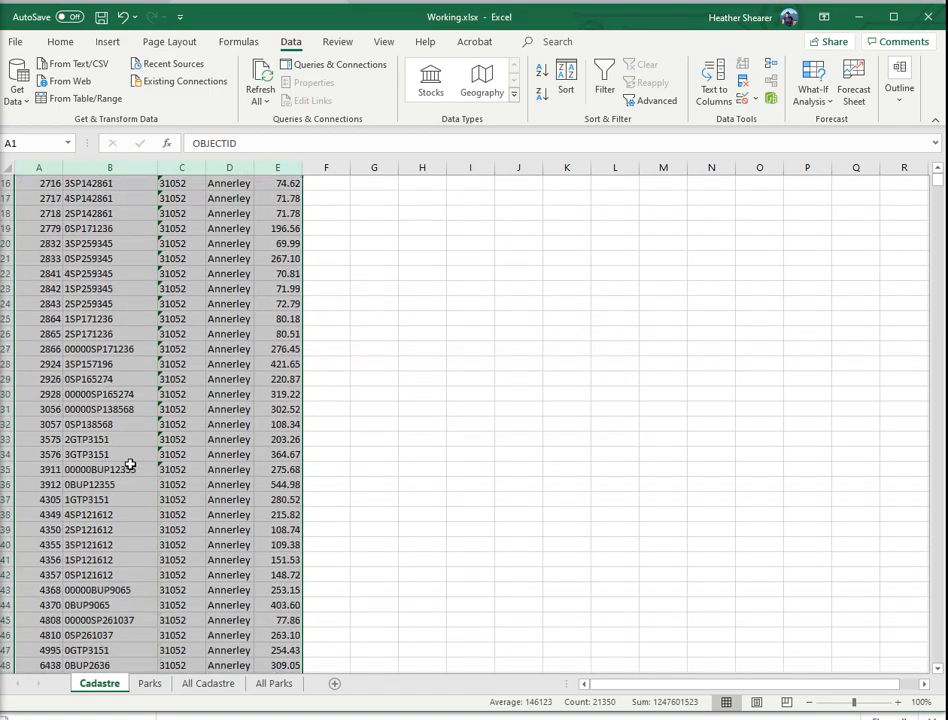
left_click_drag(940, 185, 937, 512)
scroll(522, 431, "up", 19)
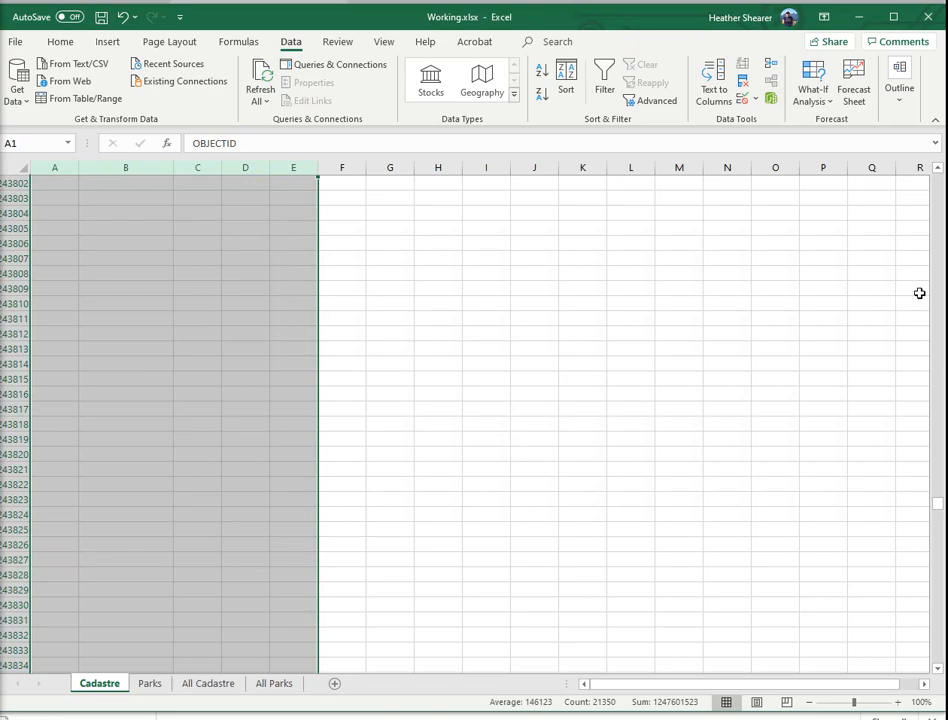
left_click(938, 190)
left_click_drag(940, 188, 937, 184)
left_click_drag(937, 505, 943, 203)
left_click(592, 346)
scroll(289, 358, "up", 6)
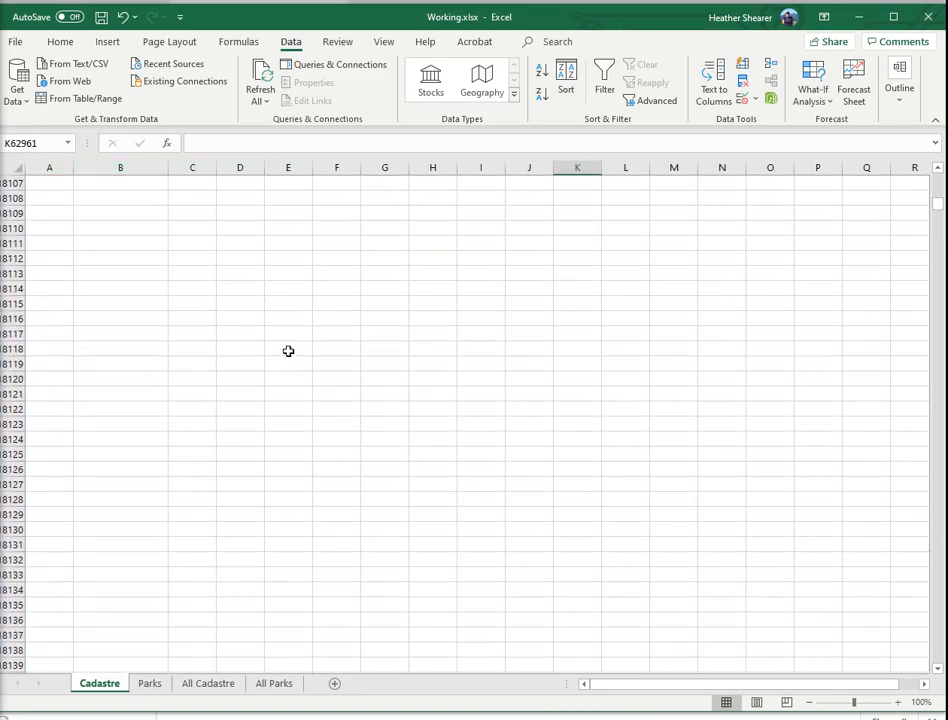
left_click(940, 185)
left_click(940, 185)
left_click(940, 185)
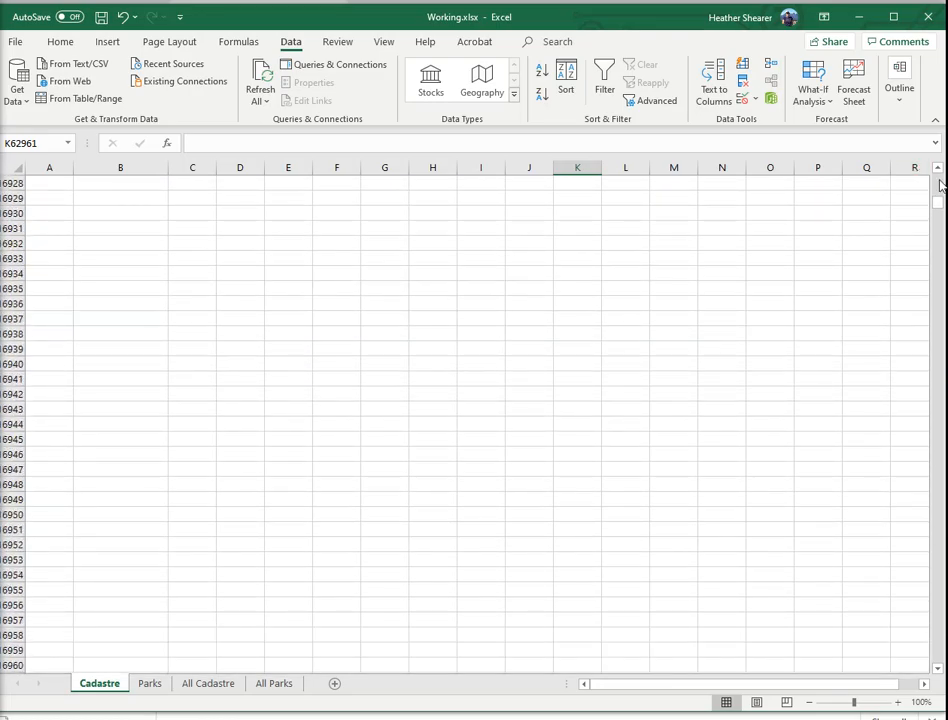
left_click(938, 169)
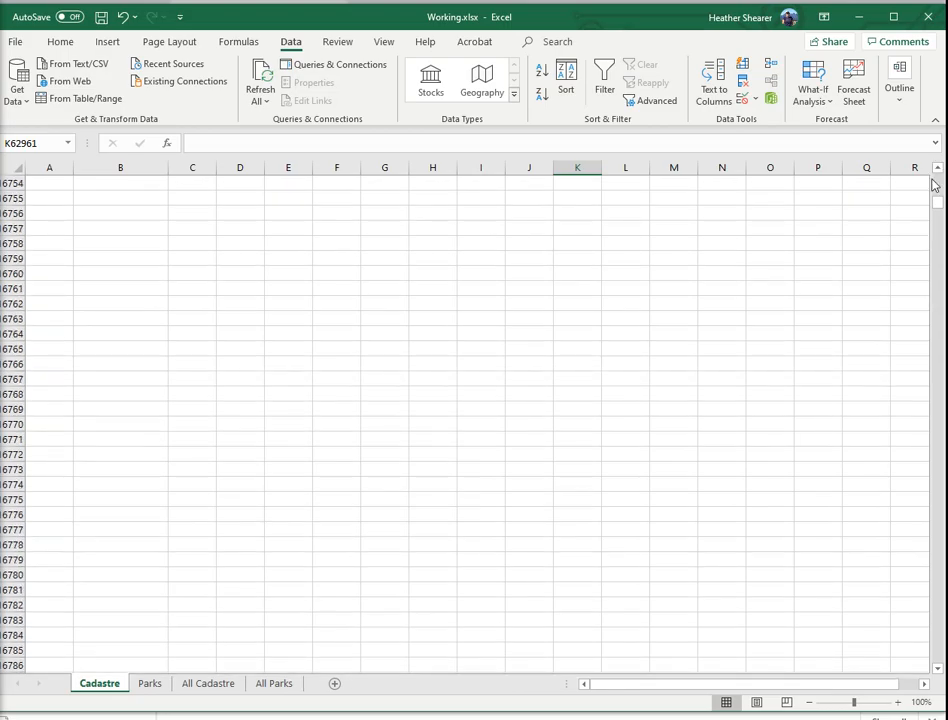
scroll(292, 454, "up", 15)
left_click_drag(939, 204, 940, 187)
scroll(341, 478, "down", 20)
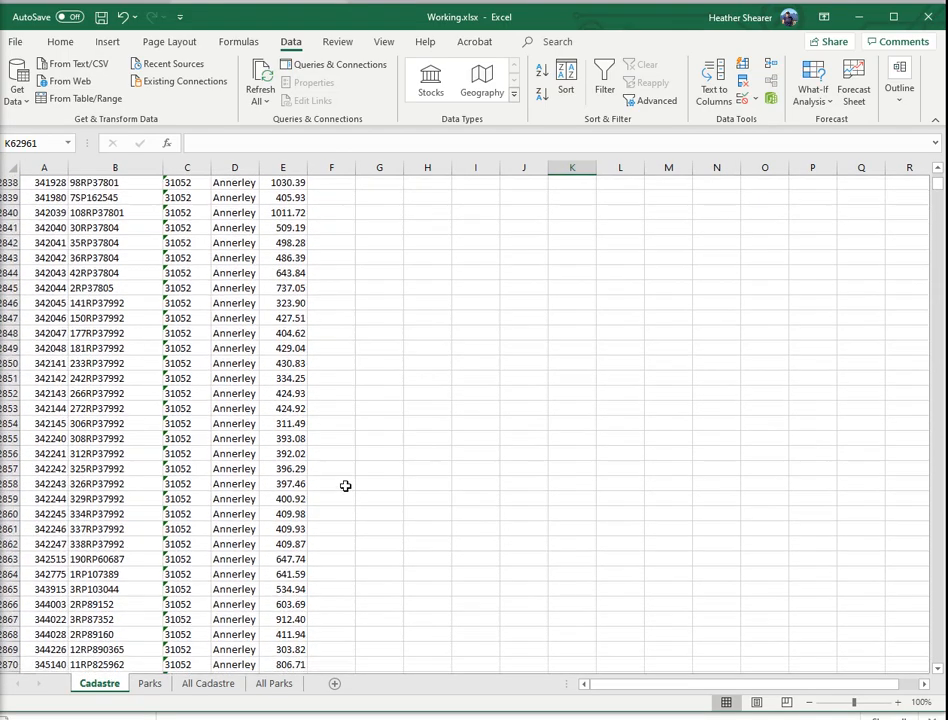
scroll(354, 490, "down", 20)
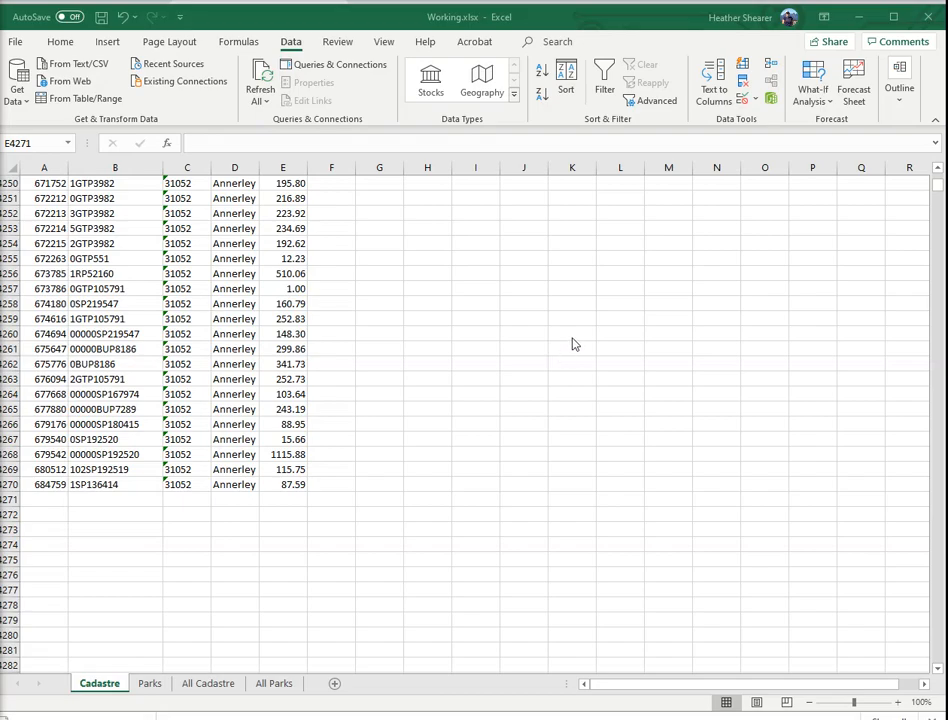
left_click(279, 500)
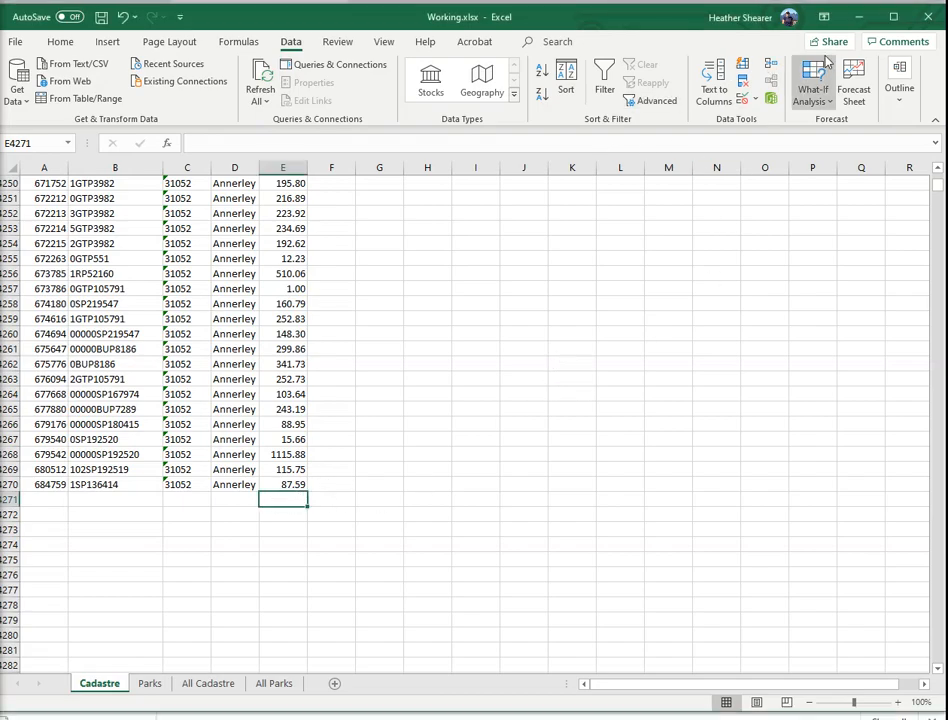
left_click(60, 42)
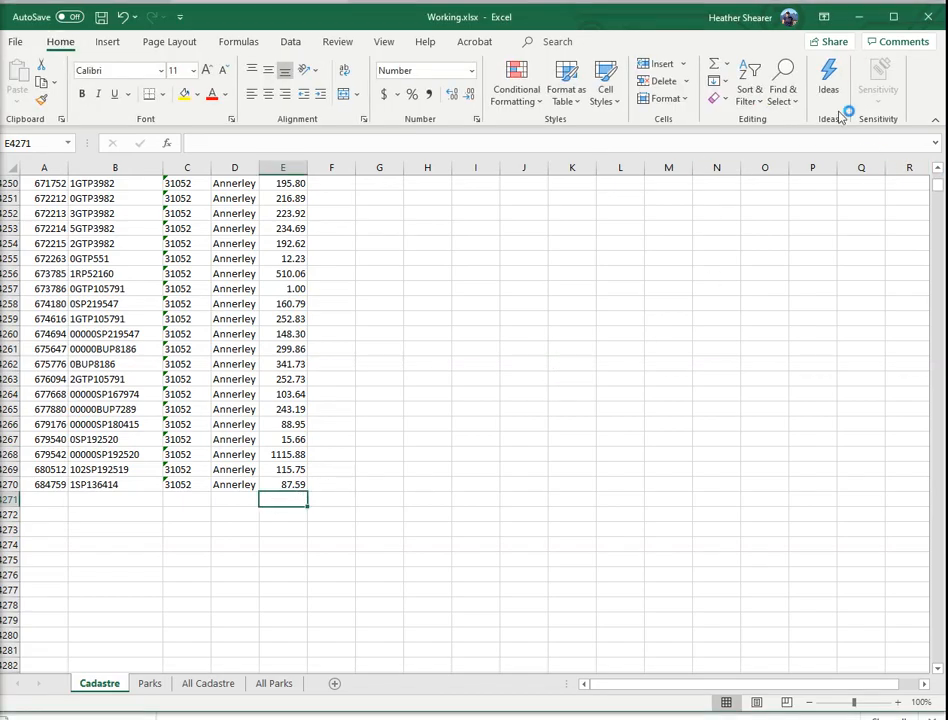
left_click(716, 64)
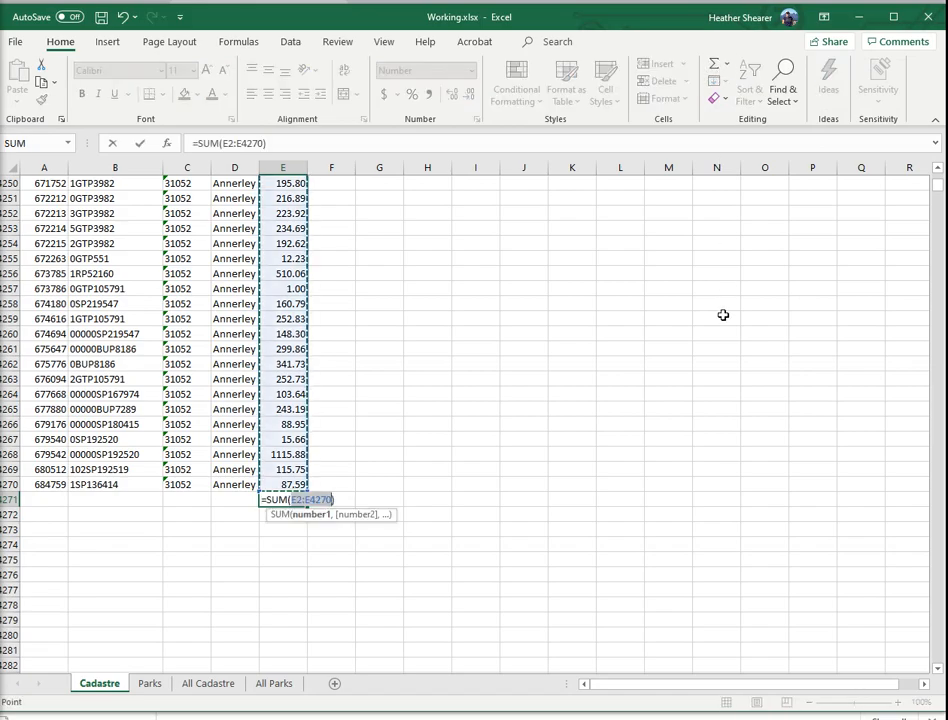
key("Return")
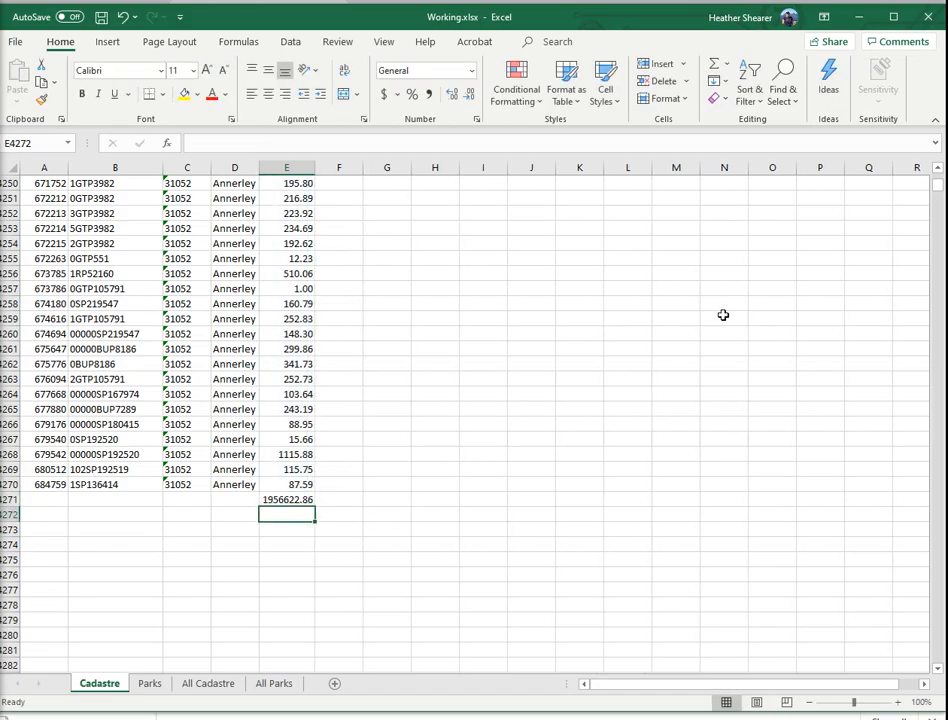
Replace the sum formula in E4271 with its static value by copying the cell and pasting it over itself as values.
left_click(290, 500)
key("ctrl+c")
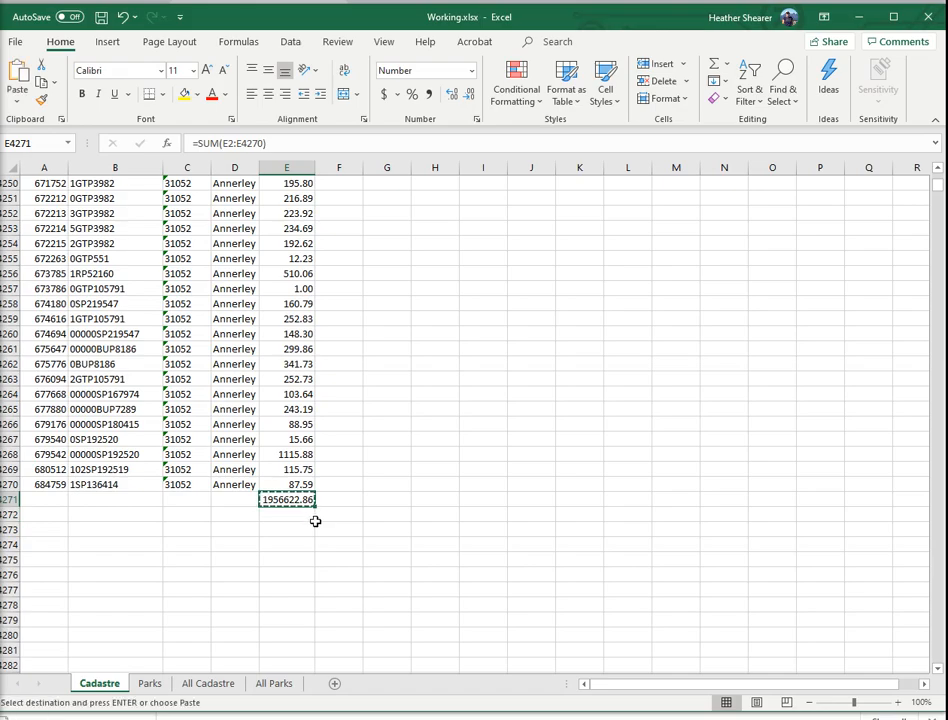
right_click(309, 500)
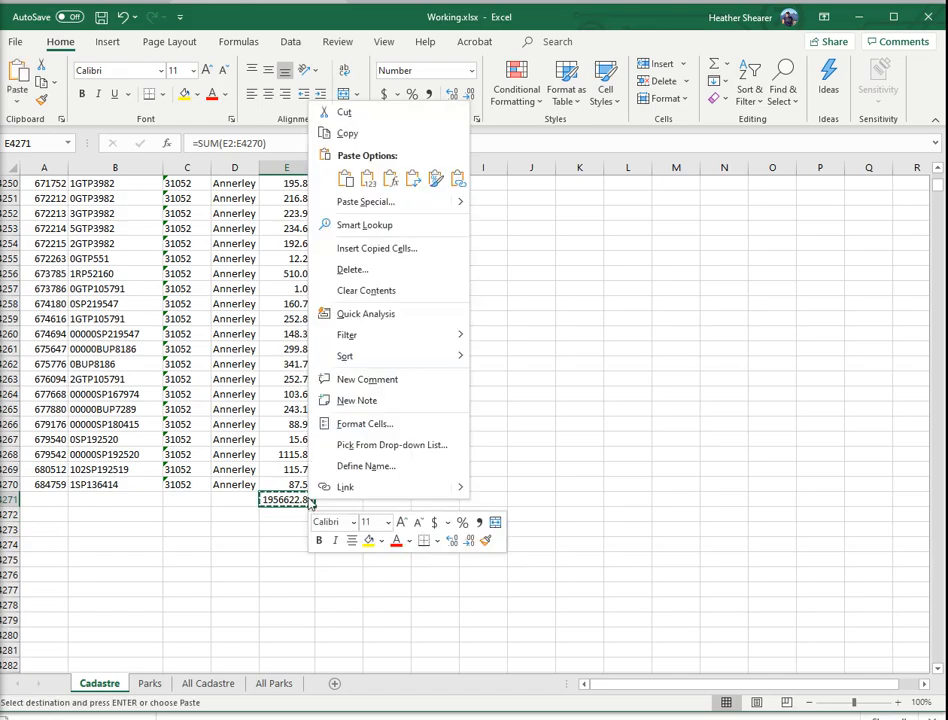
left_click(368, 178)
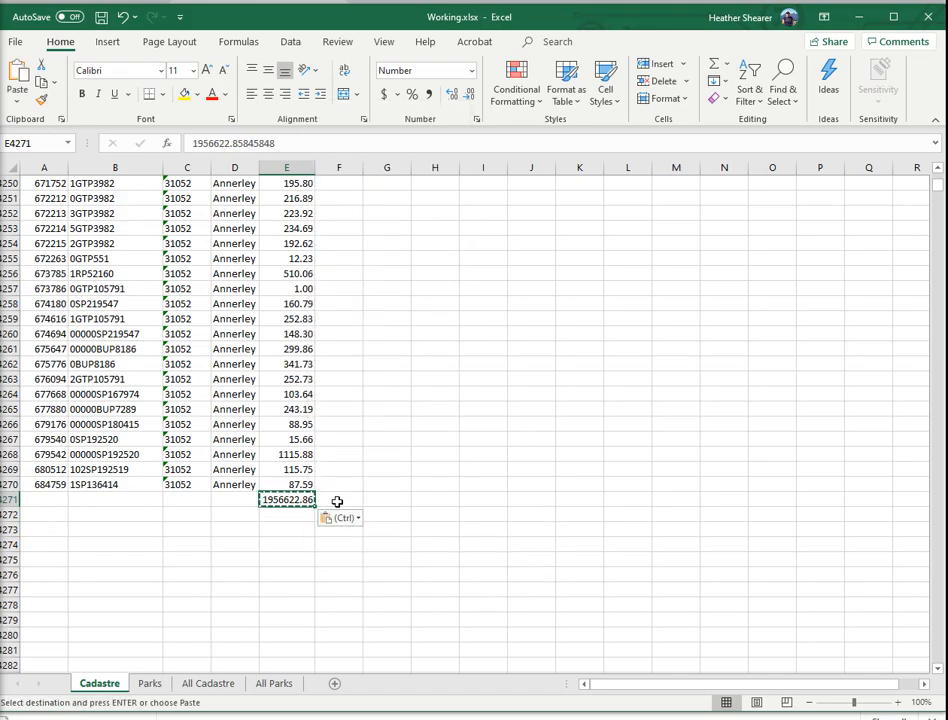
left_click(377, 588)
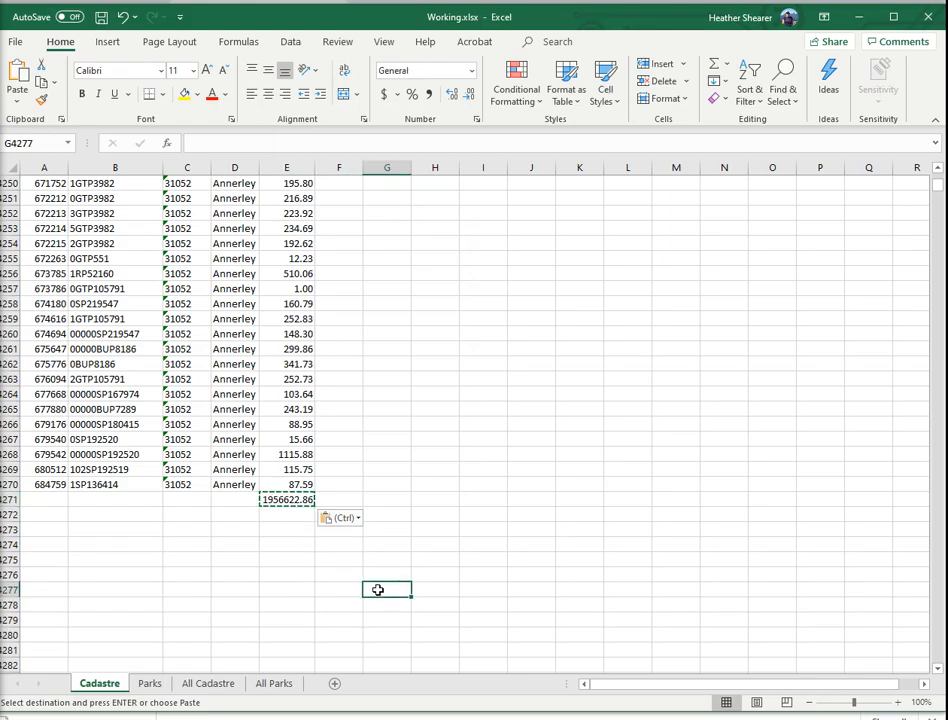
left_click(561, 501)
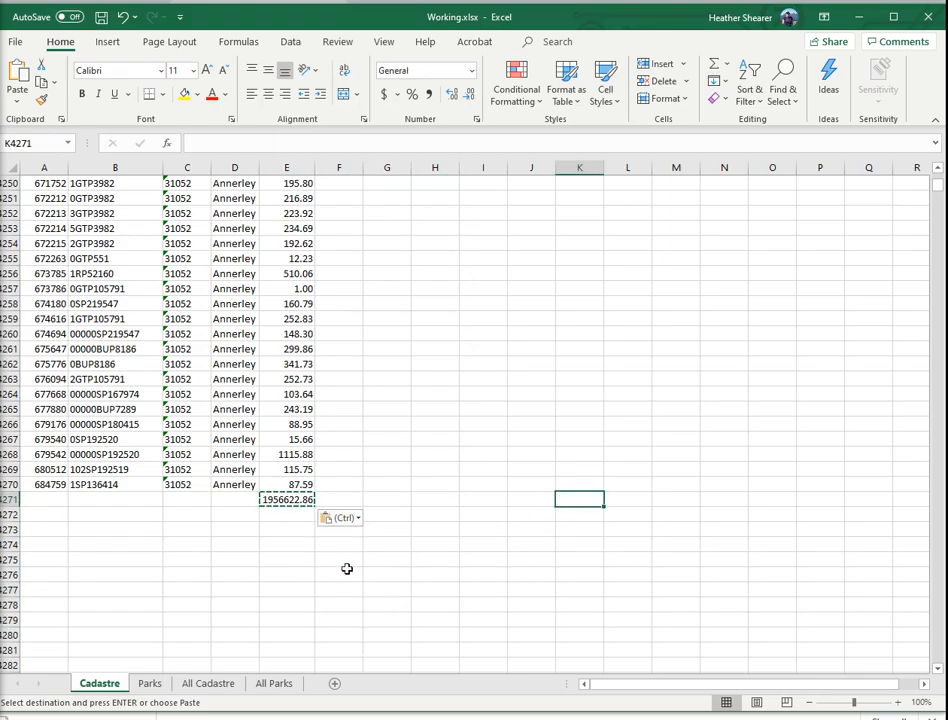
Paste the Cadastre area total into cell J2 of the Parks sheet and widen column J to fit it.
left_click(287, 502)
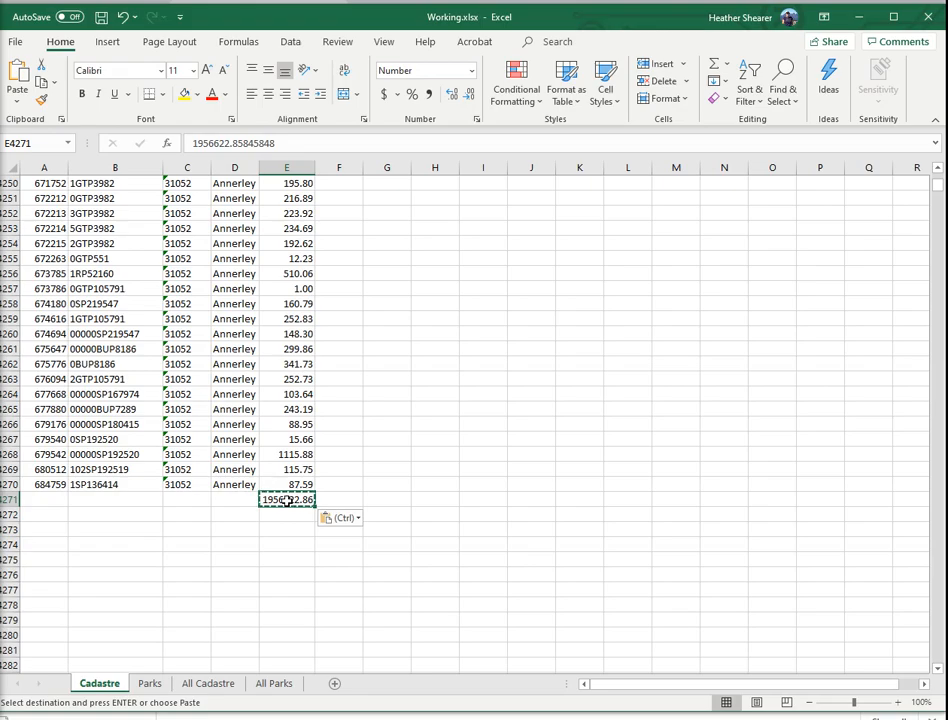
left_click(152, 685)
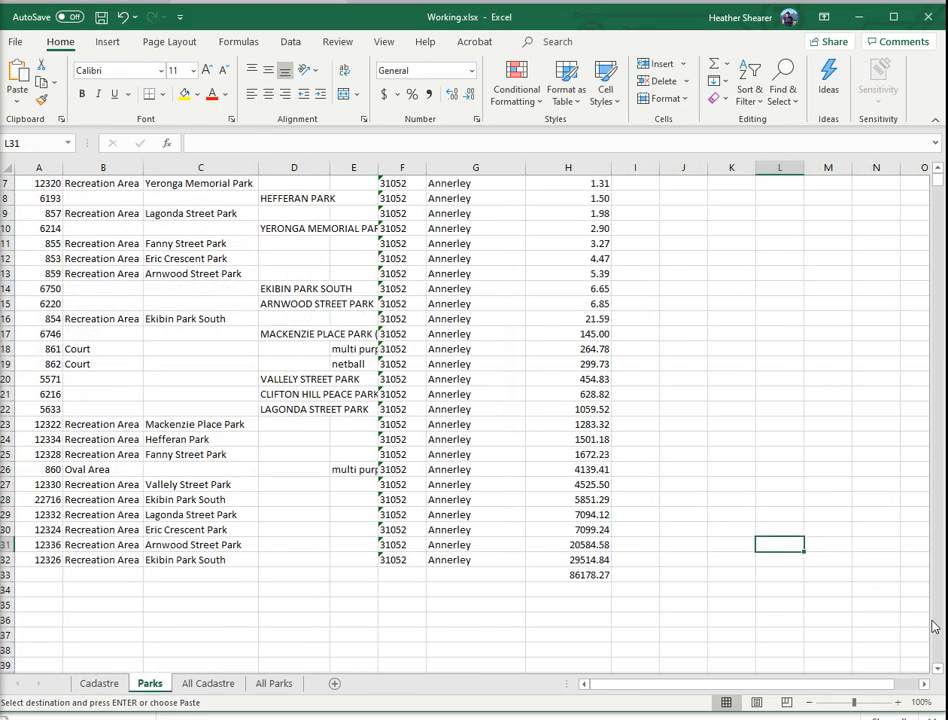
scroll(601, 356, "up", 2)
left_click(681, 193)
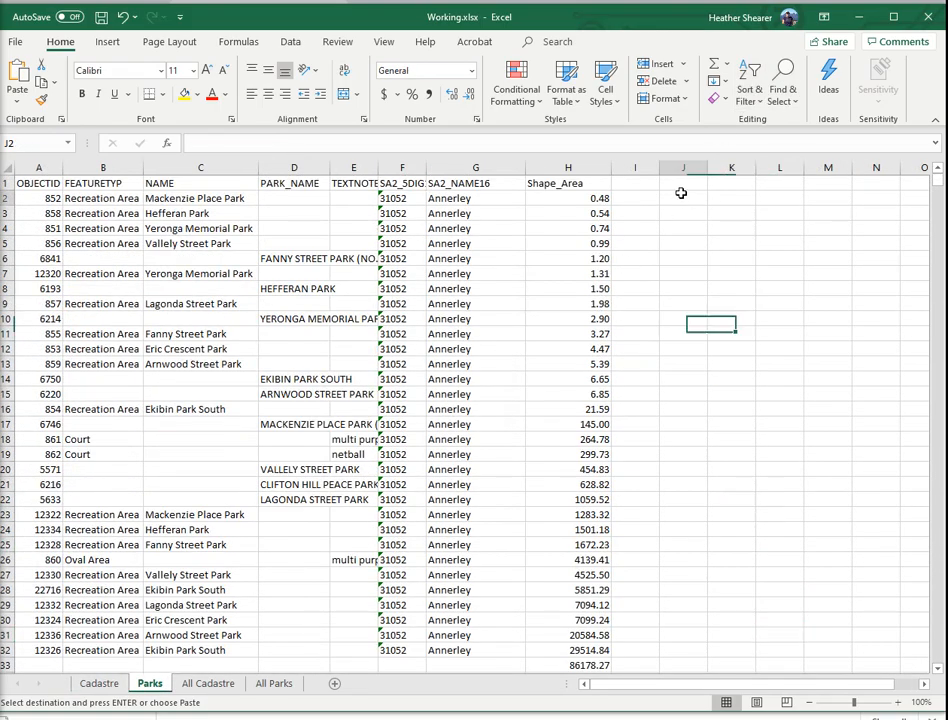
key("ctrl+v")
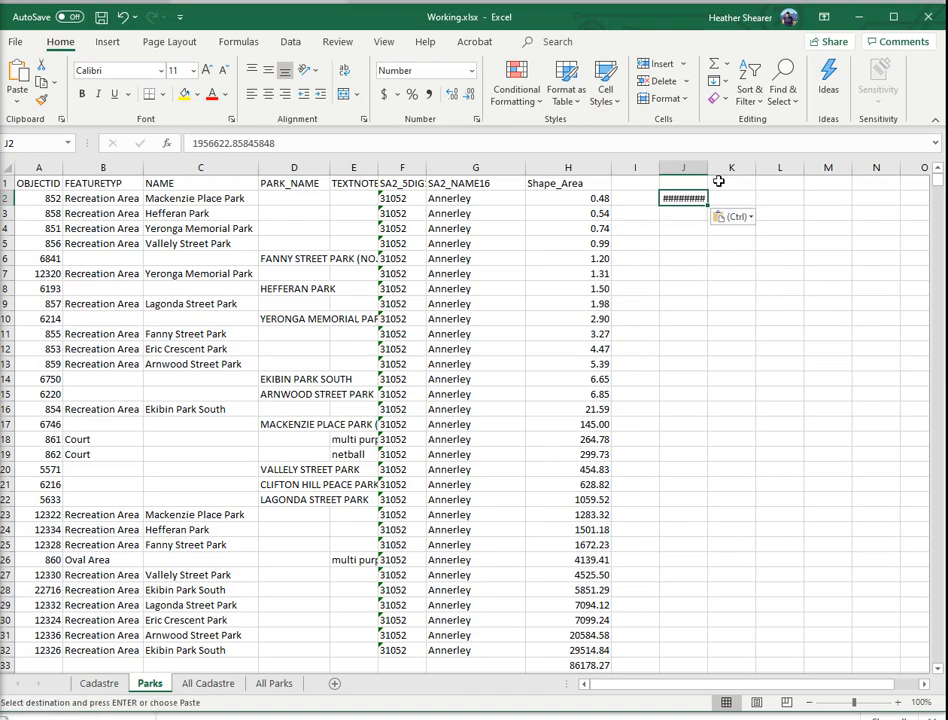
left_click_drag(708, 167, 746, 166)
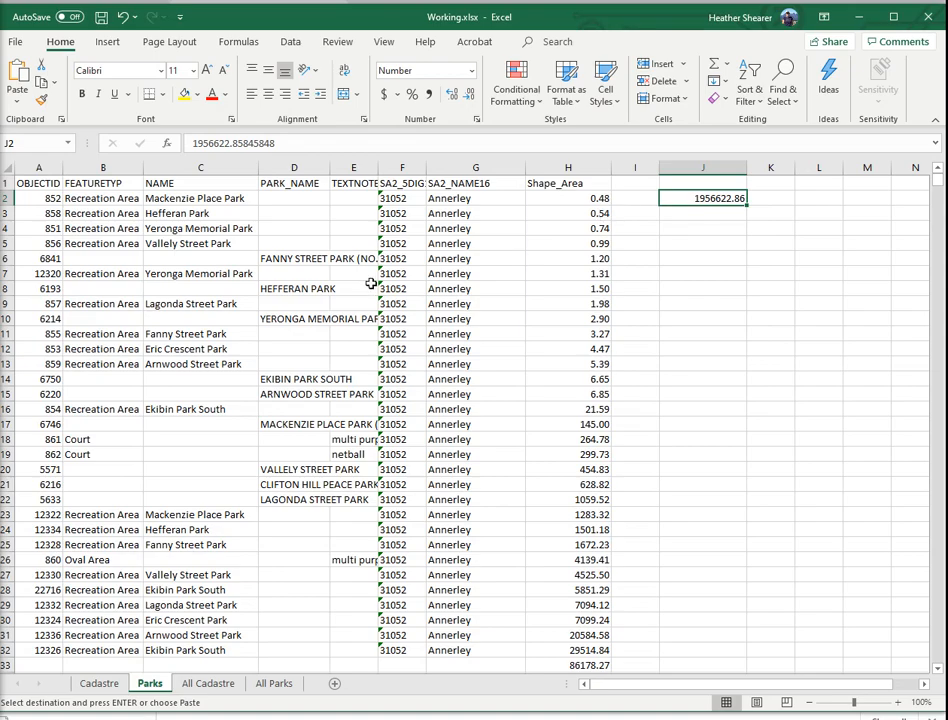
Calculate the park percentage in cell J4 of the Parks sheet with the formula =(H33/J2)*100.
left_click(683, 230)
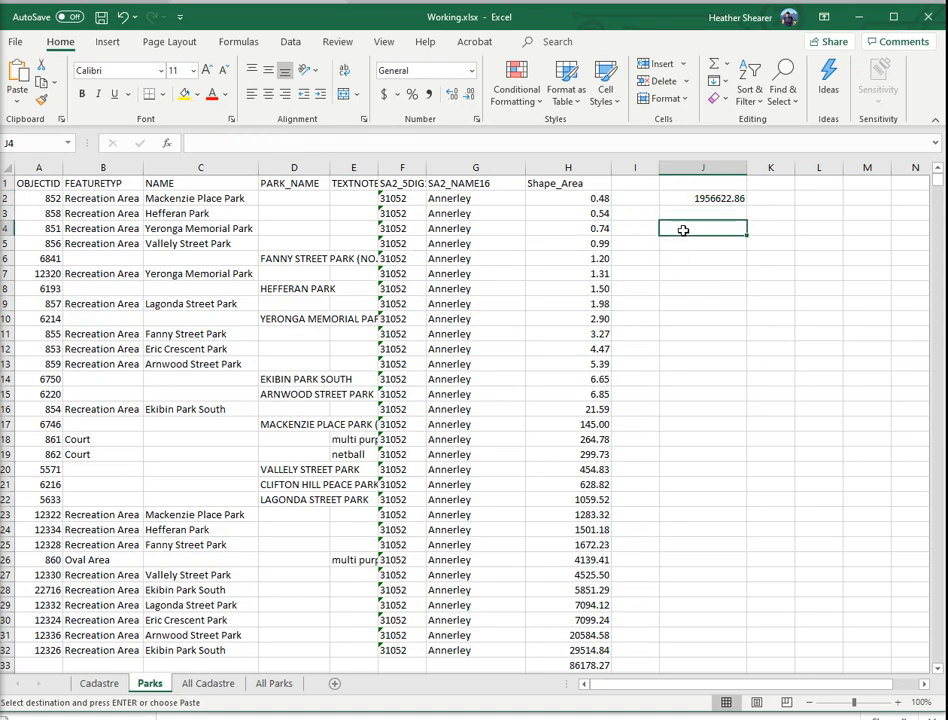
left_click(238, 141)
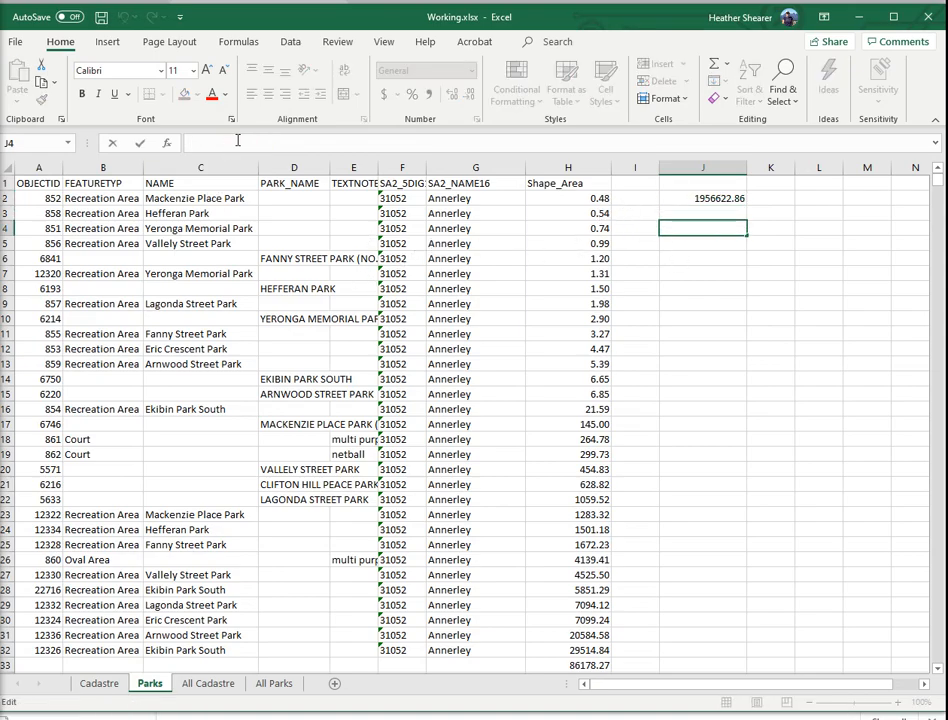
type("=")
scroll(571, 350, "down", 5)
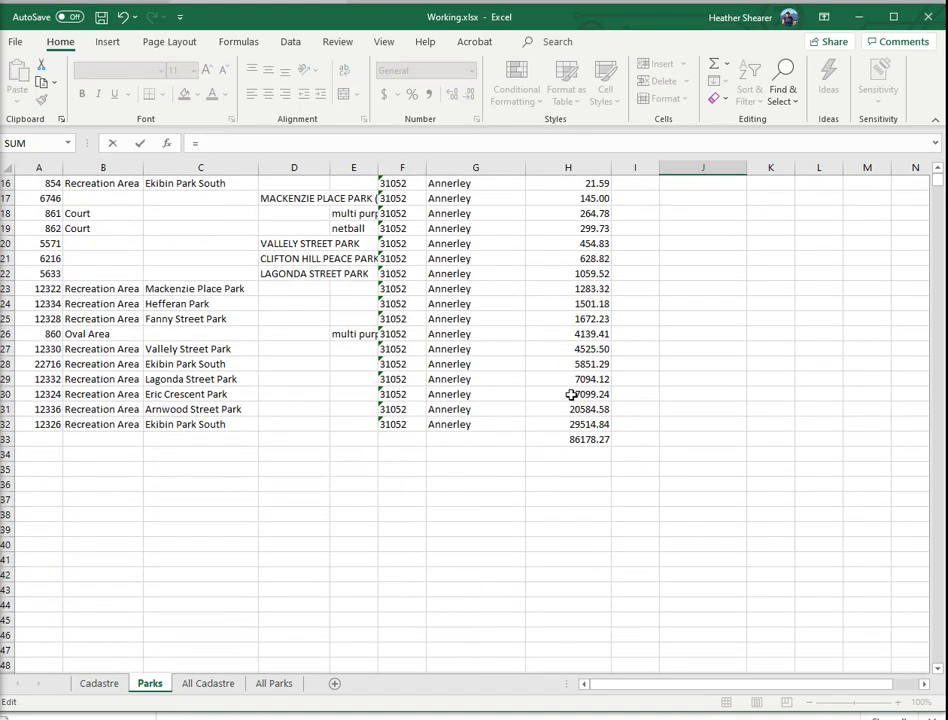
left_click(571, 438)
scroll(719, 434, "up", 5)
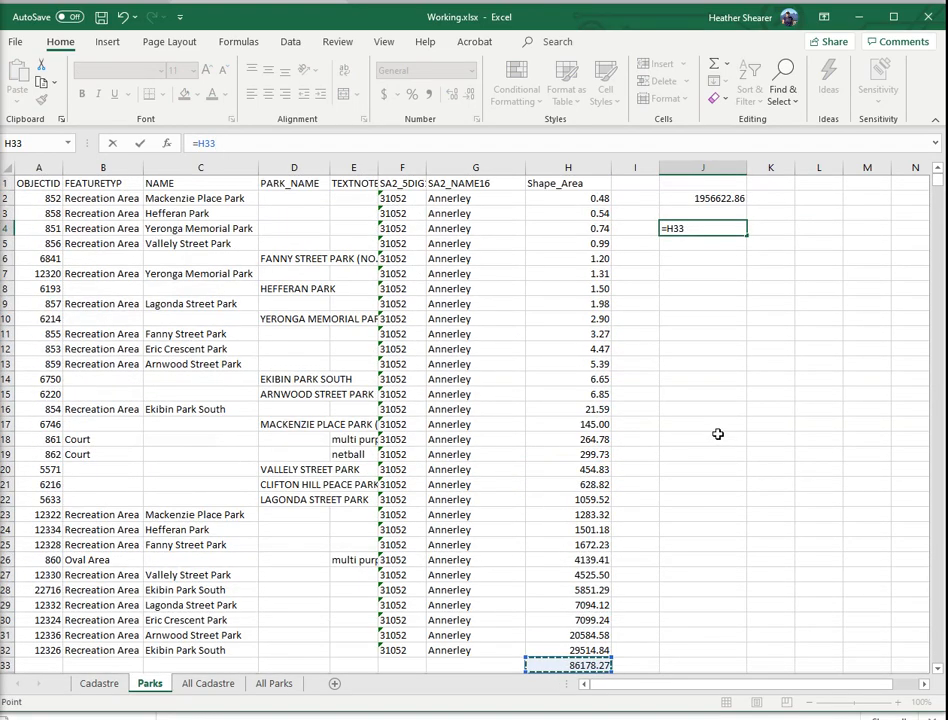
type("/")
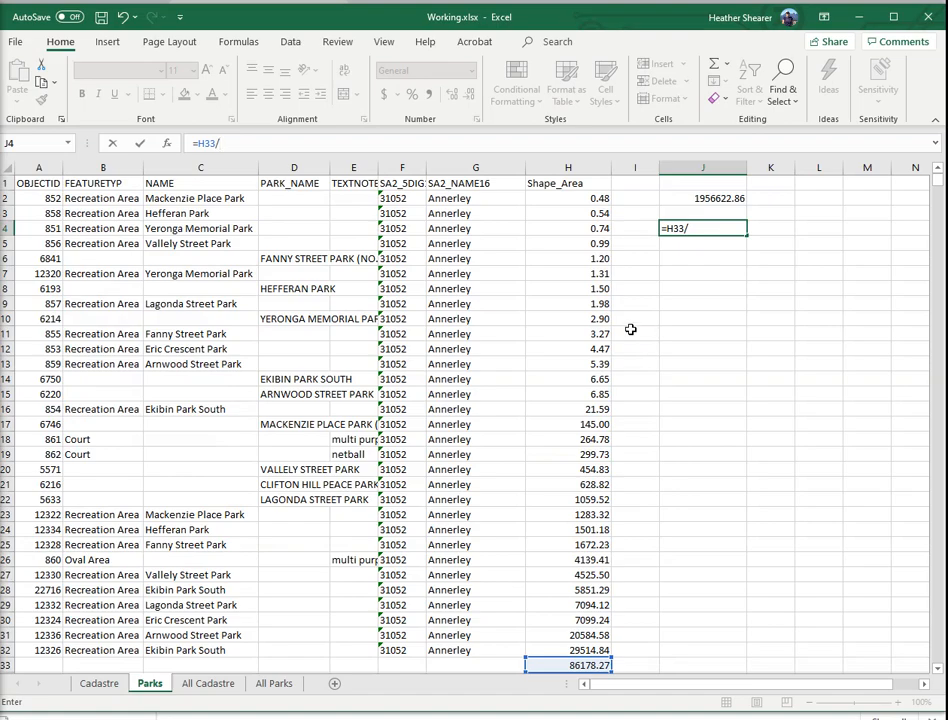
left_click(706, 199)
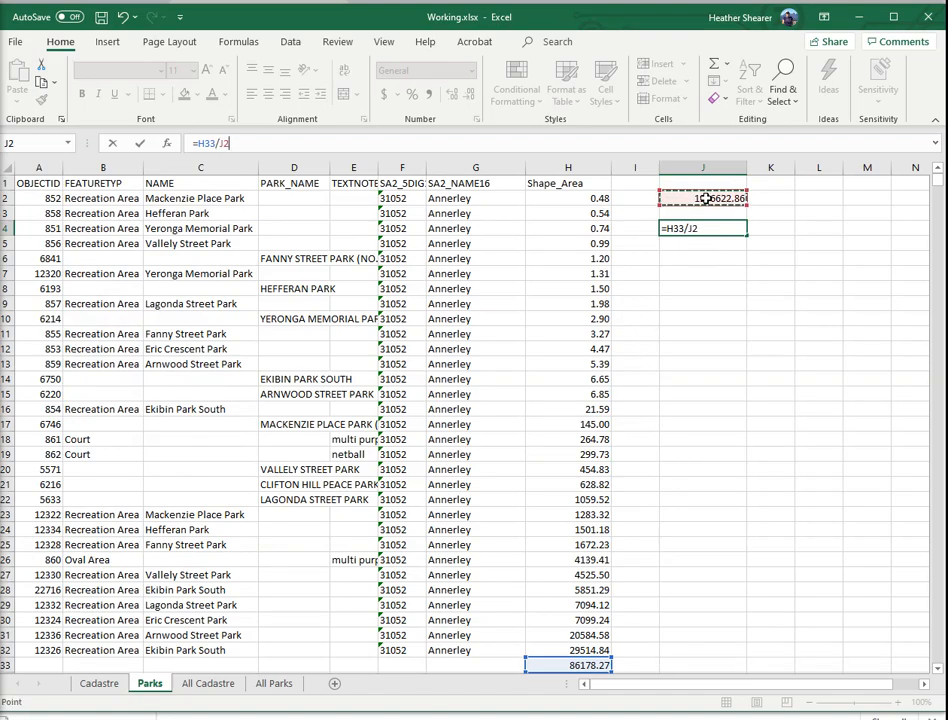
type("*")
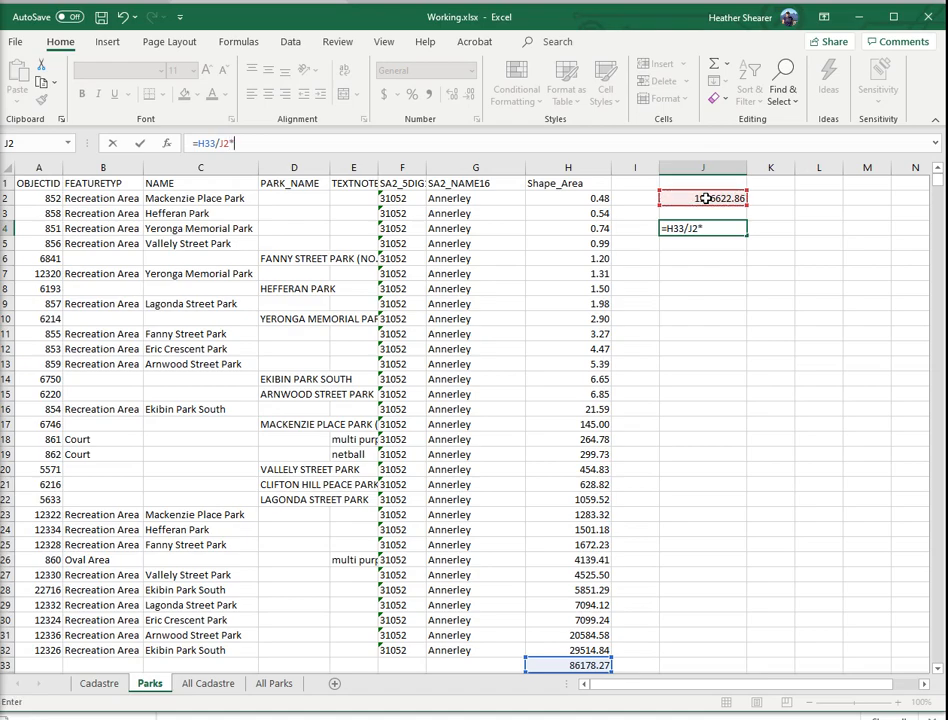
type("100")
type("(")
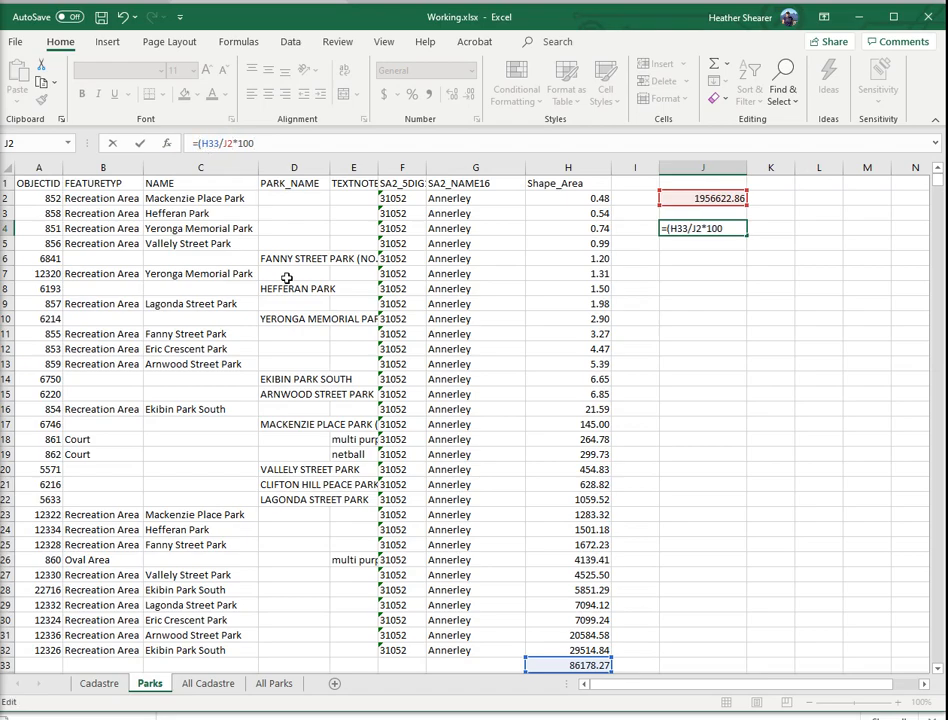
type(")")
key("Return")
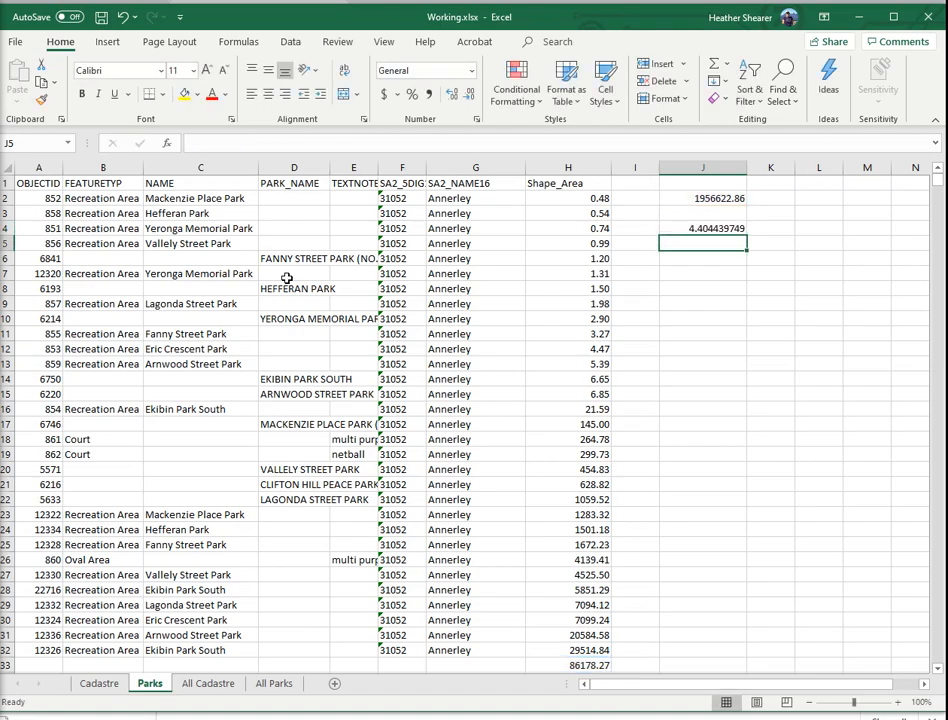
Format cell J4 as a Number with two decimal places and save the workbook.
left_click(719, 229)
left_click(412, 95)
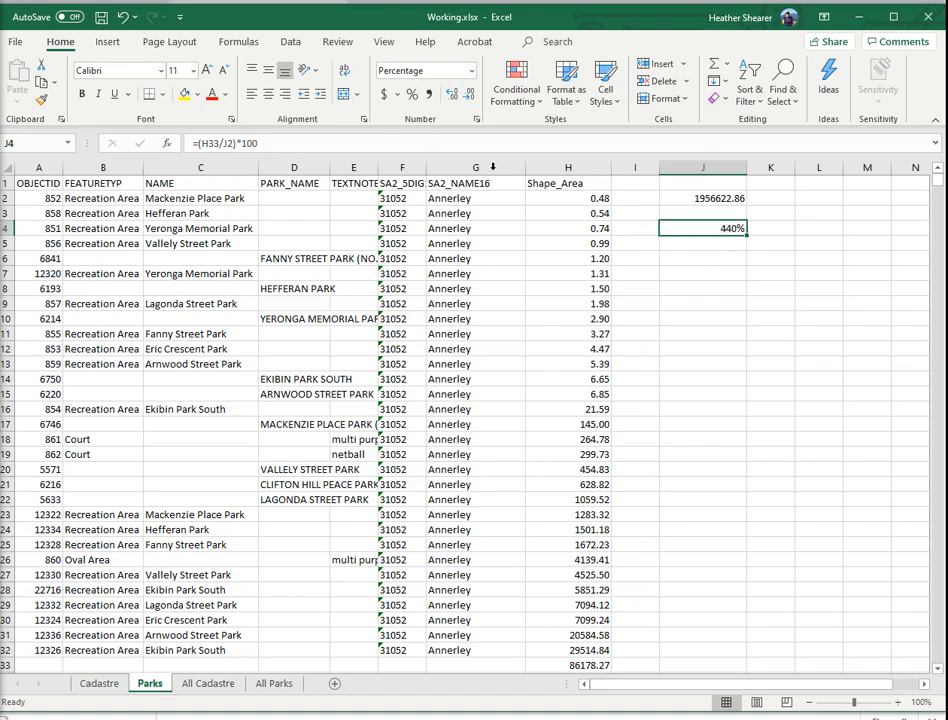
left_click(471, 70)
left_click(405, 137)
left_click(101, 17)
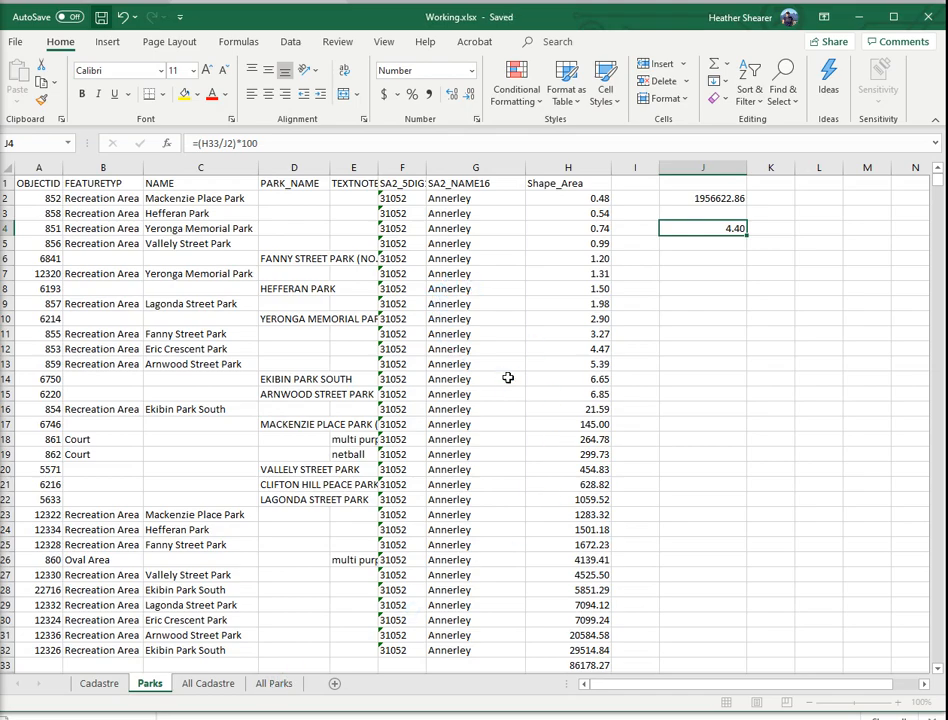
Add subtotals to columns A to H of the All Parks sheet, summing Shape_Area at each change in SA2_5DIG16.
left_click(276, 684)
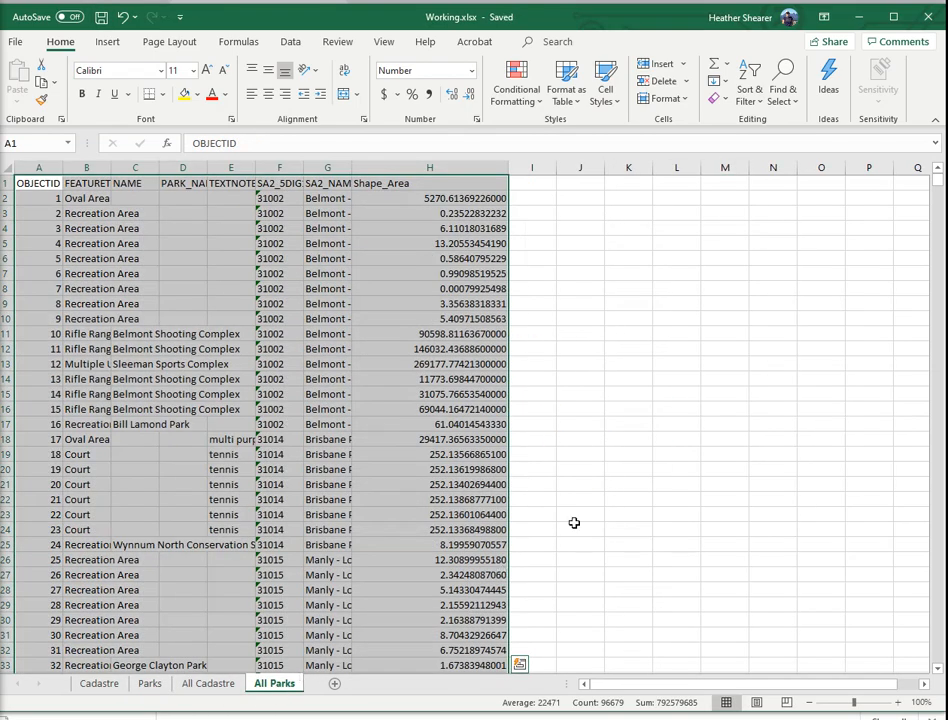
left_click(646, 455)
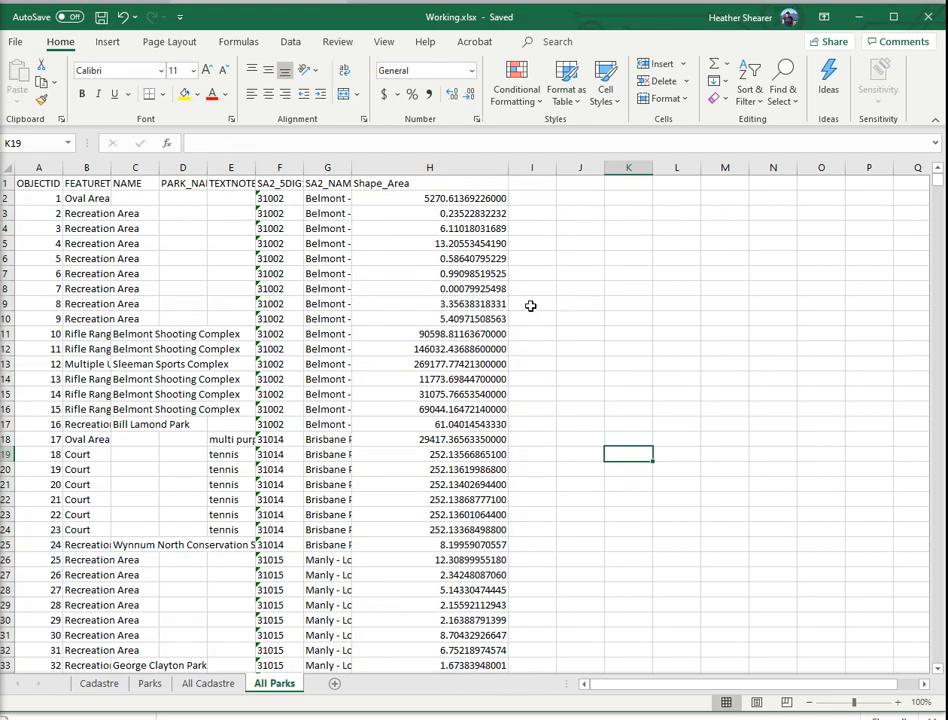
left_click_drag(38, 167, 448, 170)
left_click(571, 45)
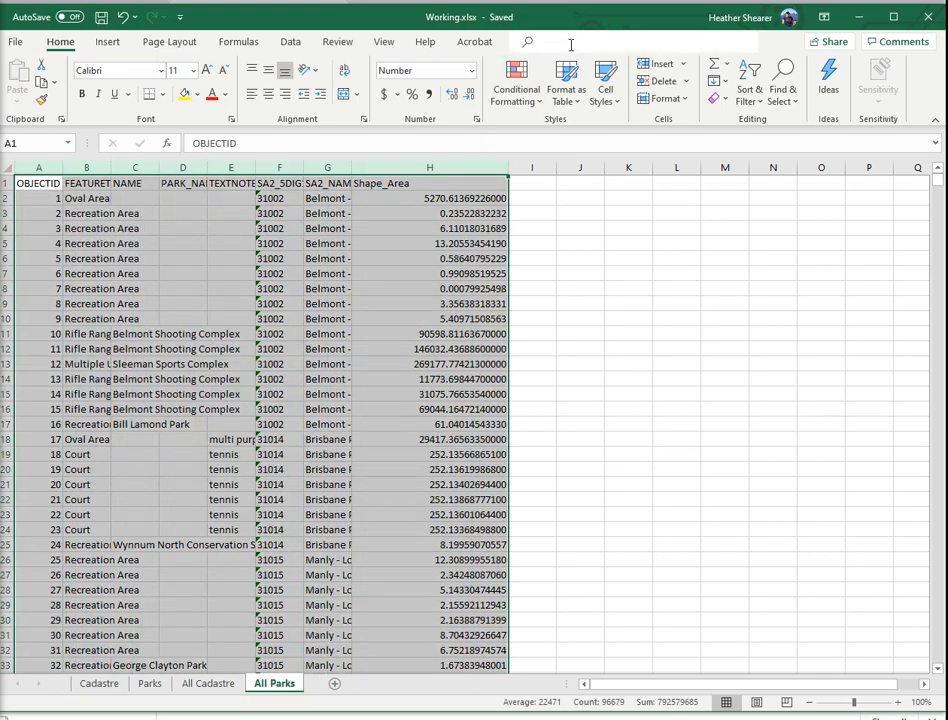
type("subt")
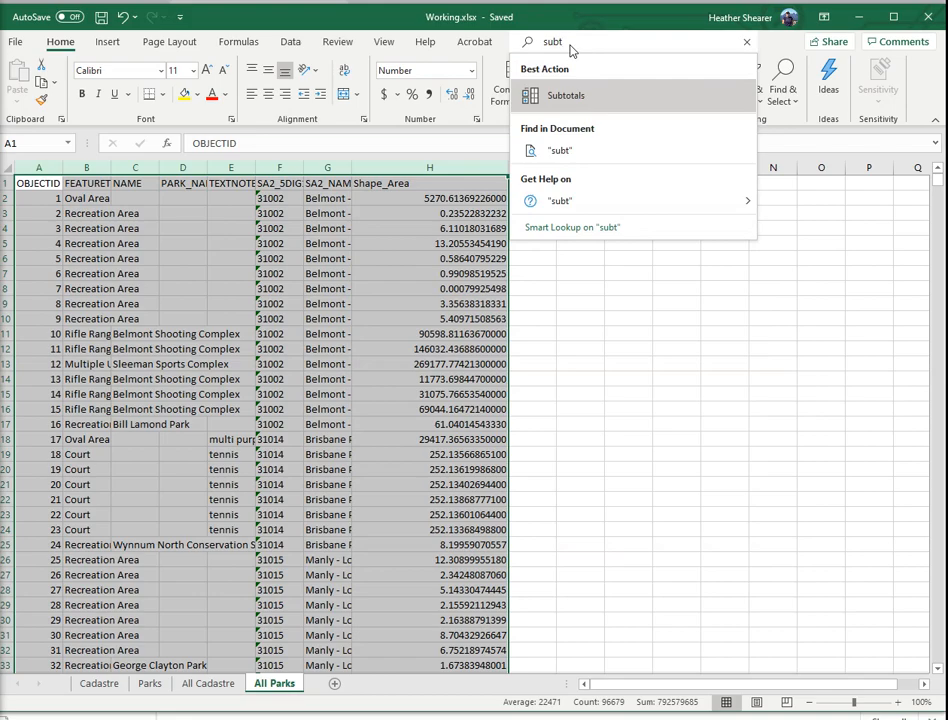
left_click(600, 95)
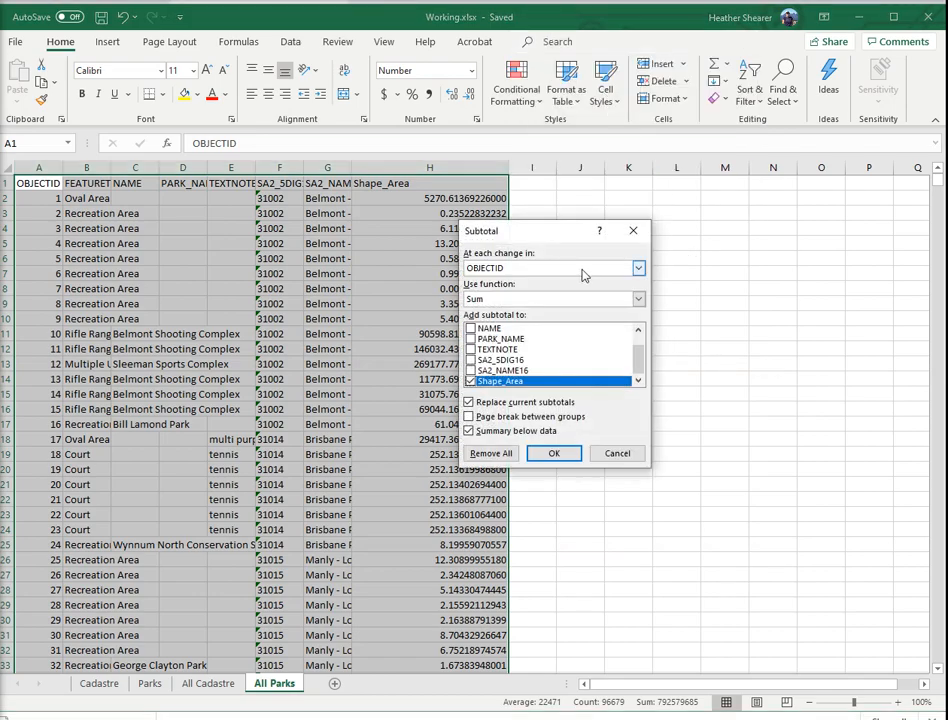
left_click_drag(547, 240, 705, 226)
left_click(797, 255)
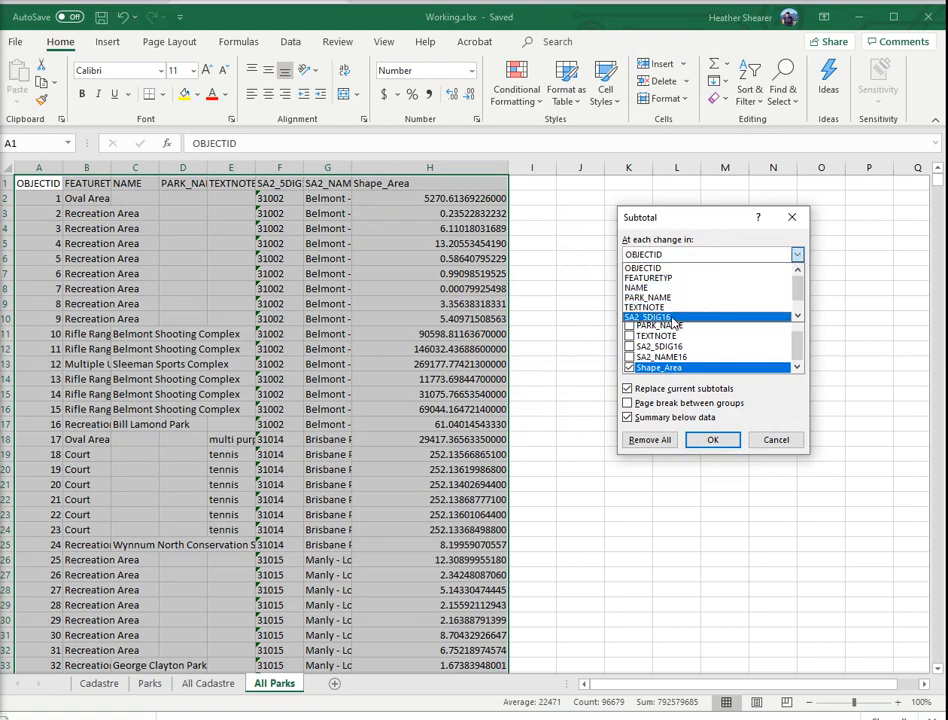
left_click(676, 318)
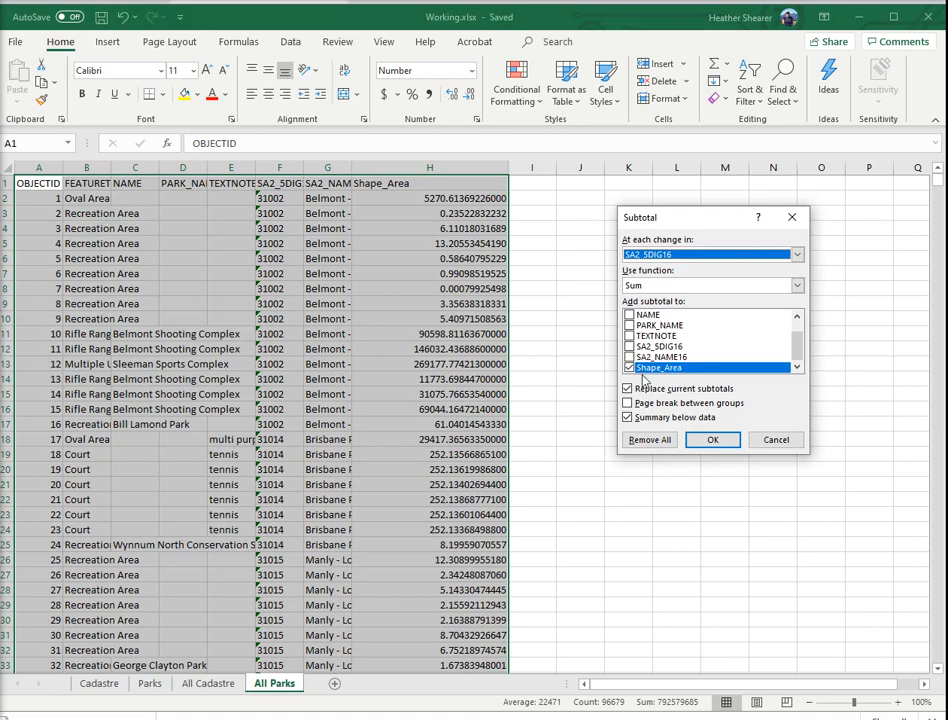
left_click(797, 286)
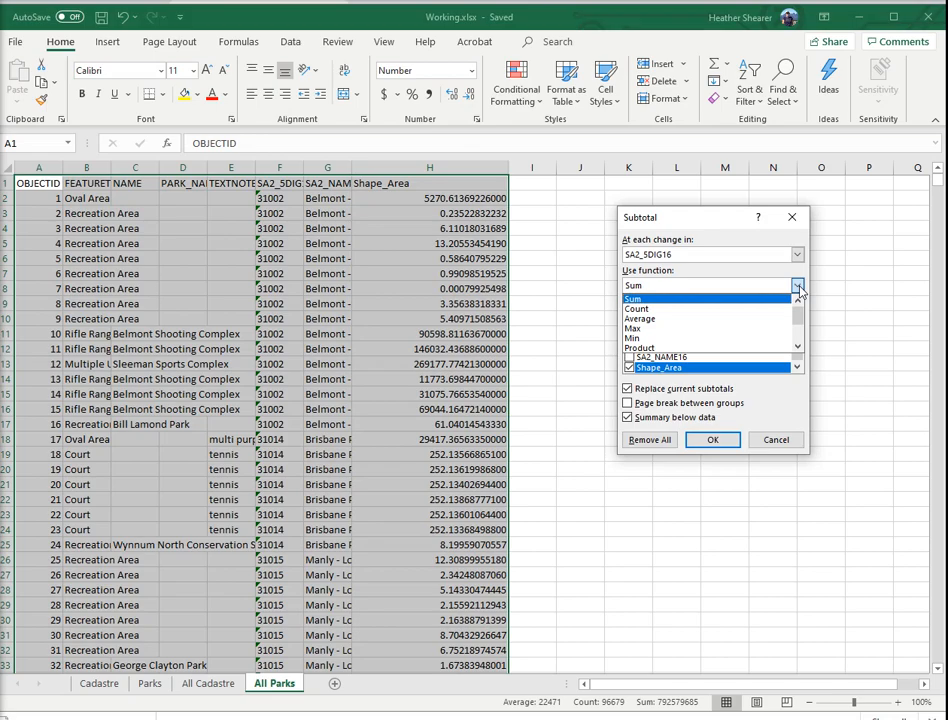
left_click(798, 287)
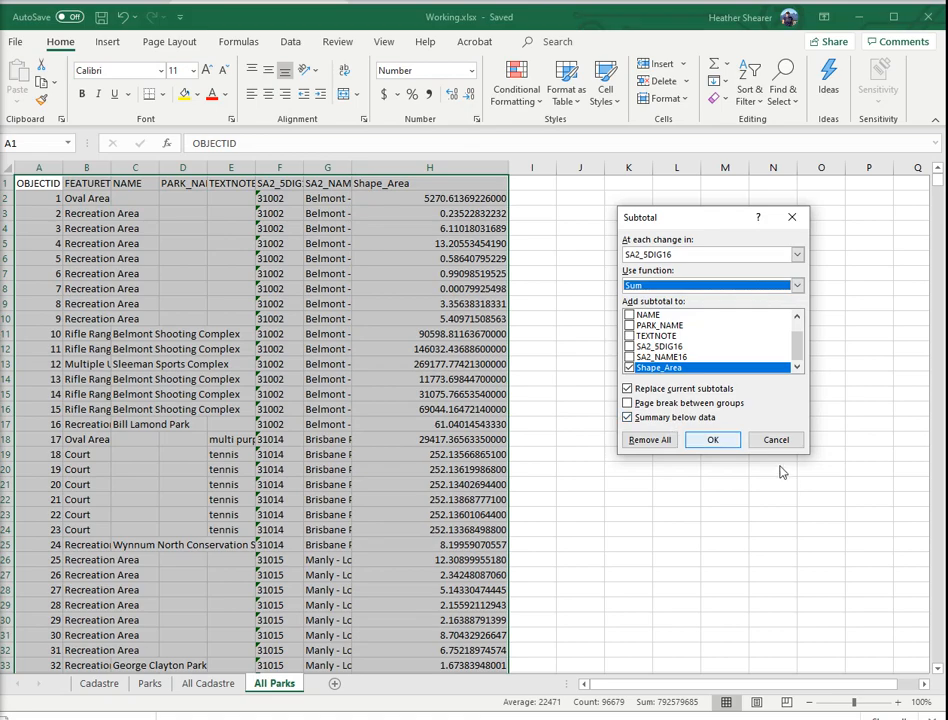
left_click(713, 441)
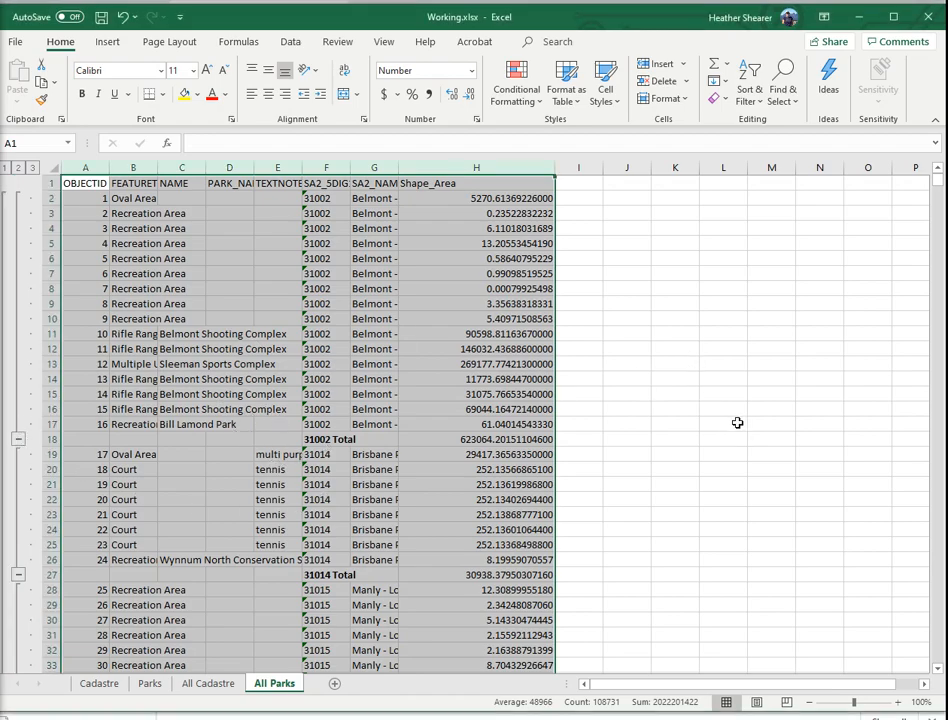
Bold the All Parks header row and resize the columns, making SA2_NAME16 wide enough to show the full area names.
left_click_drag(401, 170, 460, 168)
left_click_drag(392, 168, 335, 172)
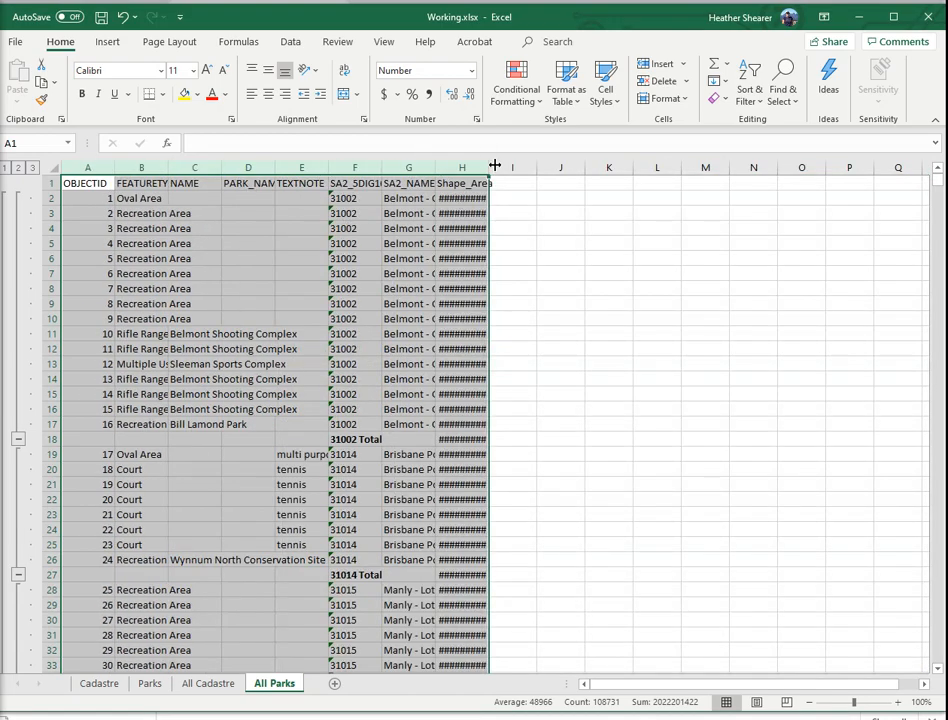
left_click_drag(74, 184, 514, 167)
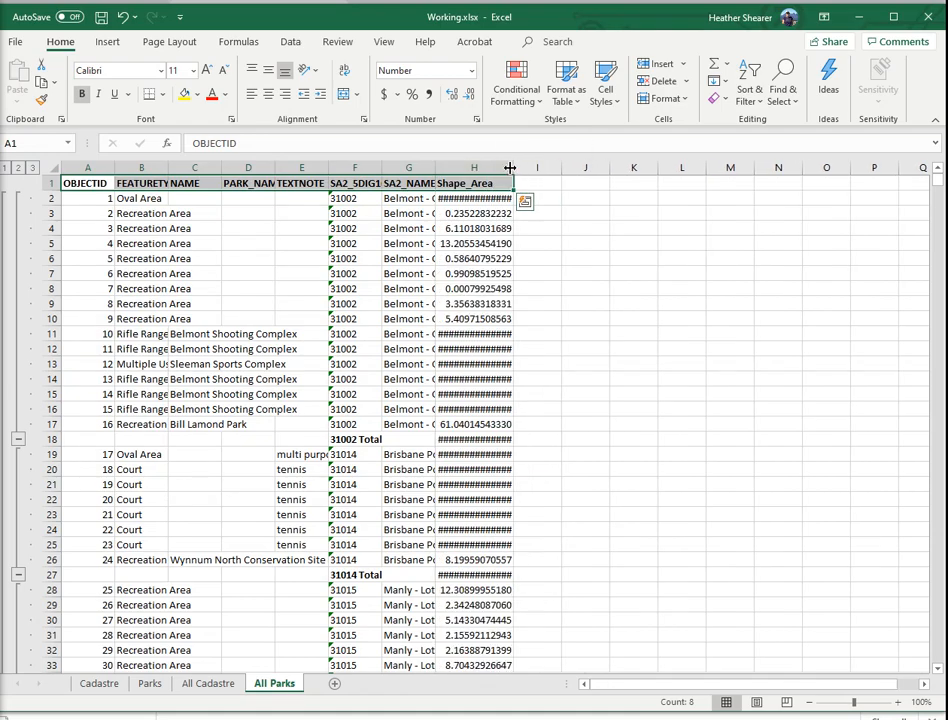
left_click(421, 167)
left_click_drag(436, 167, 494, 167)
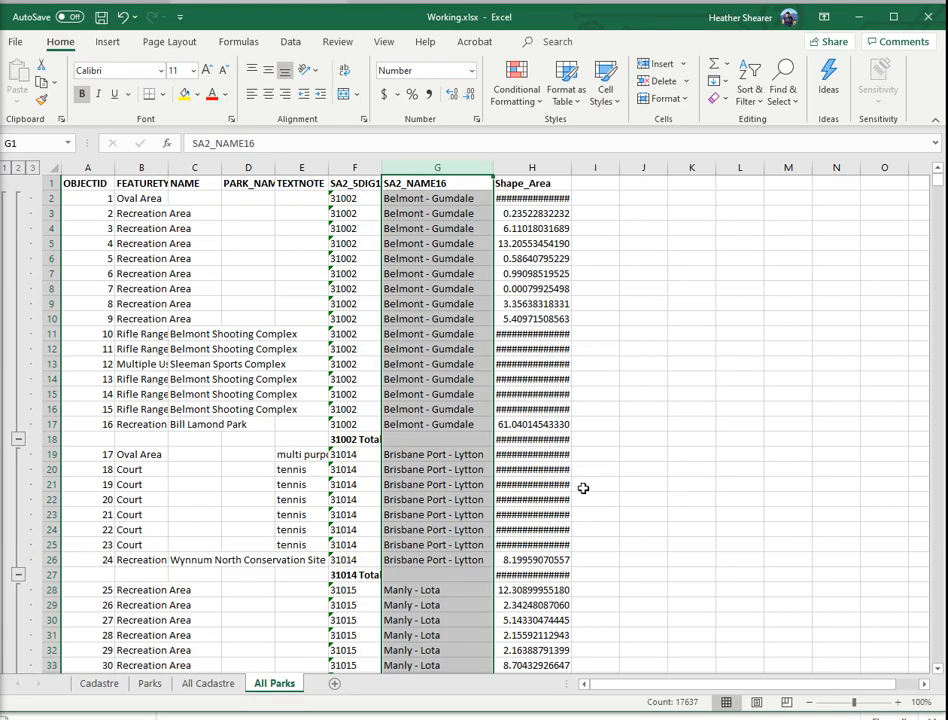
Reduce the Shape_Area column on All Parks to two decimal places and save the workbook.
left_click(548, 166)
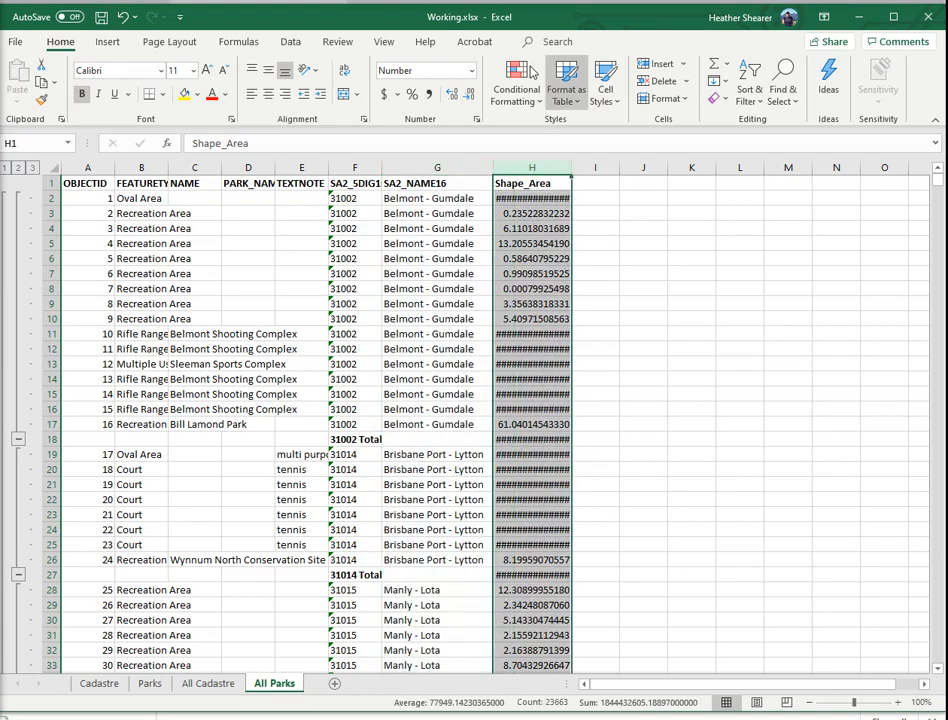
left_click(469, 95)
left_click(469, 95)
left_click(469, 95)
left_click(469, 95)
left_click(469, 95)
left_click(469, 95)
left_click(469, 95)
left_click(469, 95)
left_click(469, 95)
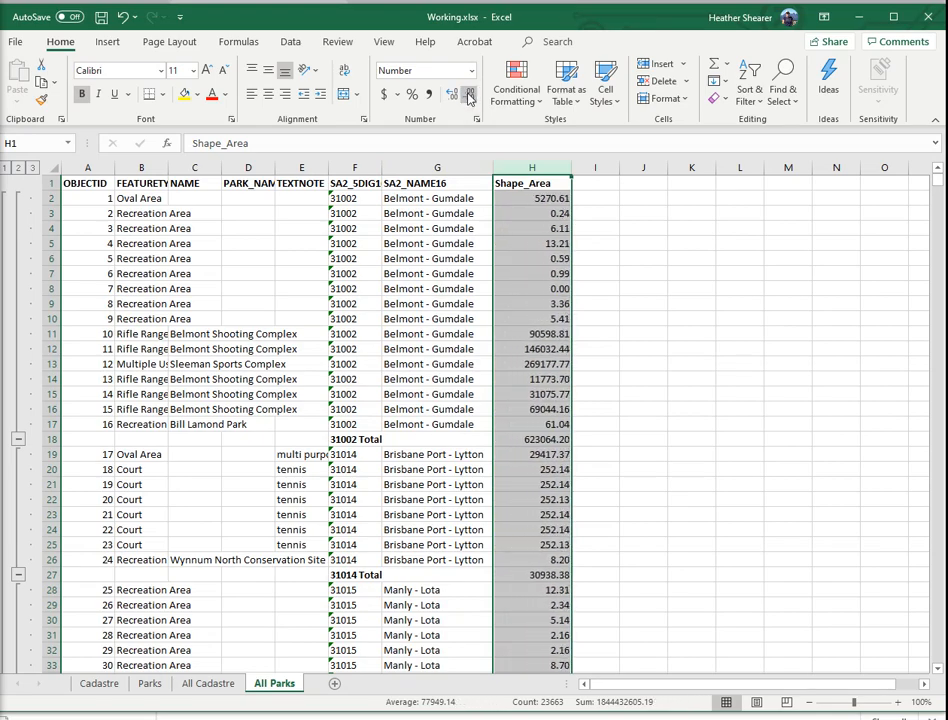
left_click(103, 17)
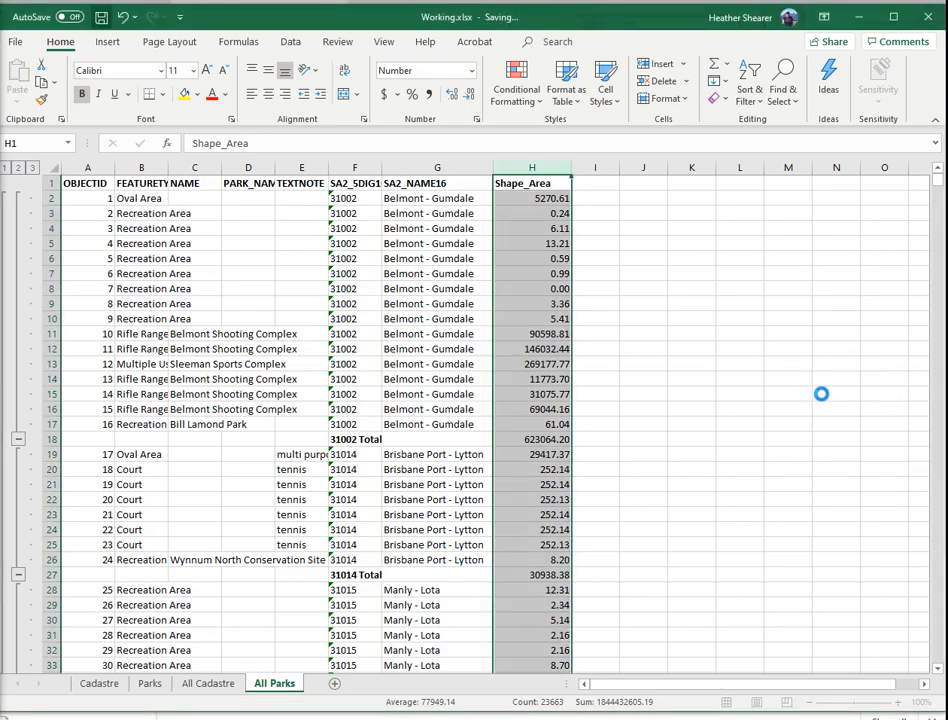
Collapse the All Parks outline to level 2 and review the subtotal rows for each SA2 code.
left_click(18, 167)
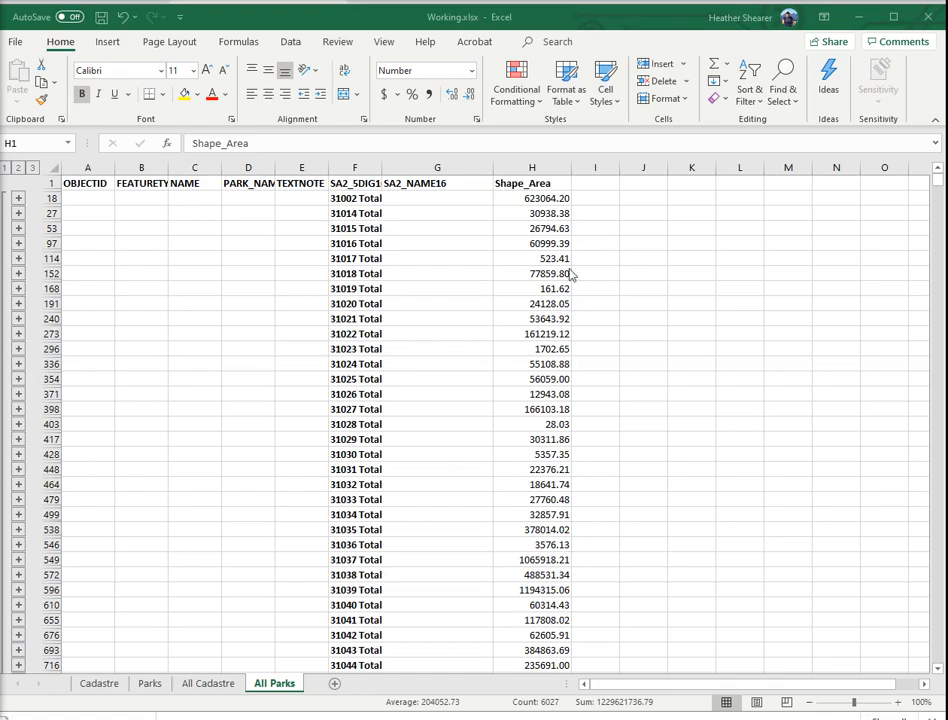
scroll(635, 421, "down", 4)
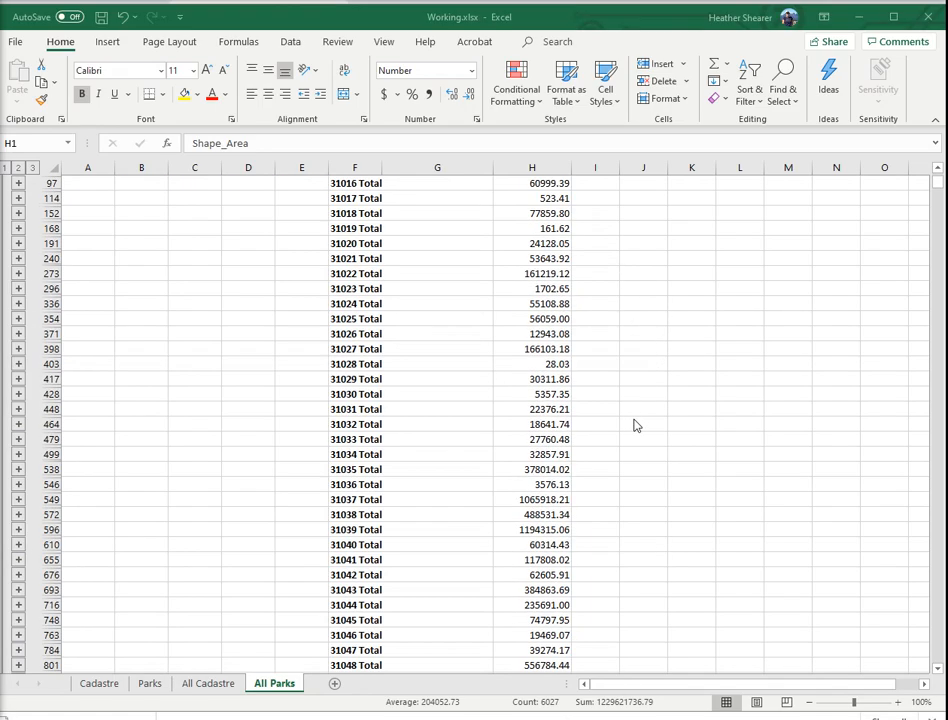
scroll(633, 426, "down", 3)
scroll(633, 426, "down", 2)
scroll(632, 424, "up", 10)
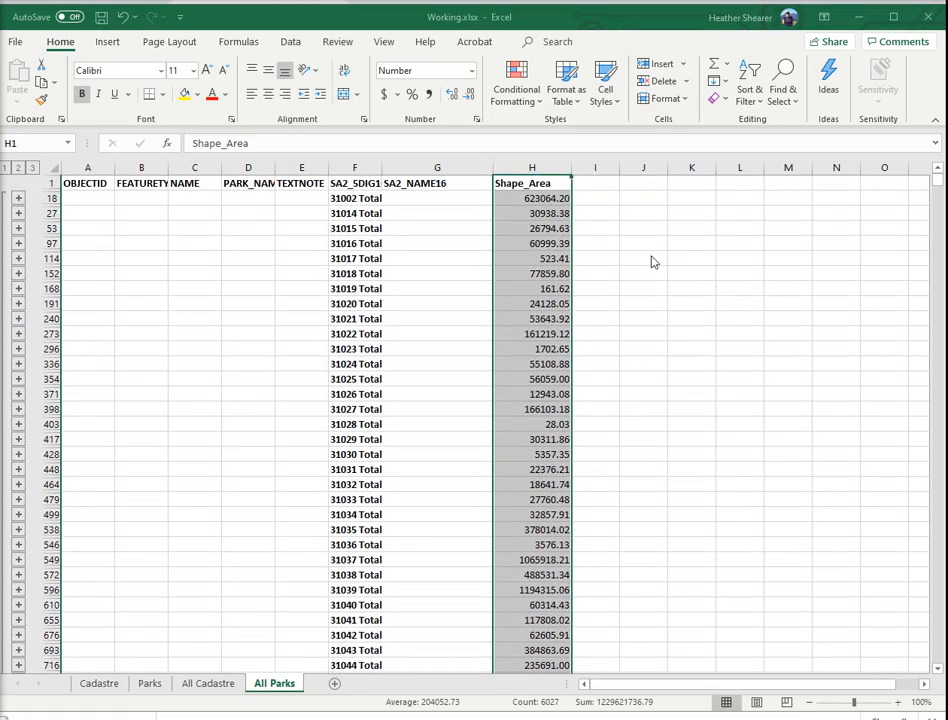